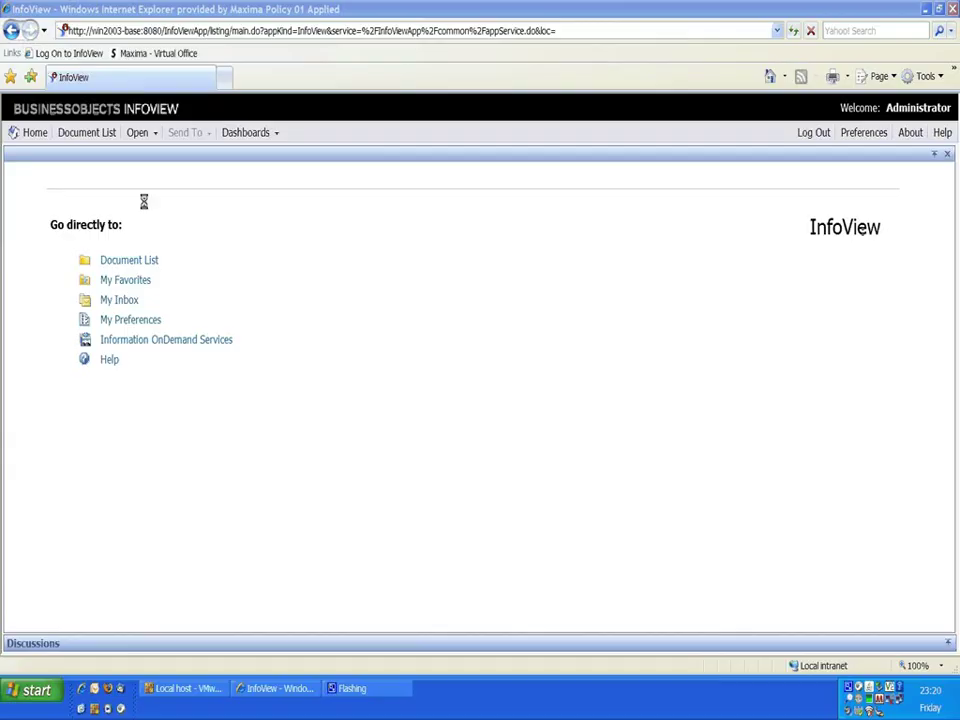
- Open the Document List, showing the empty My Favorites folder
left_click(90, 133)
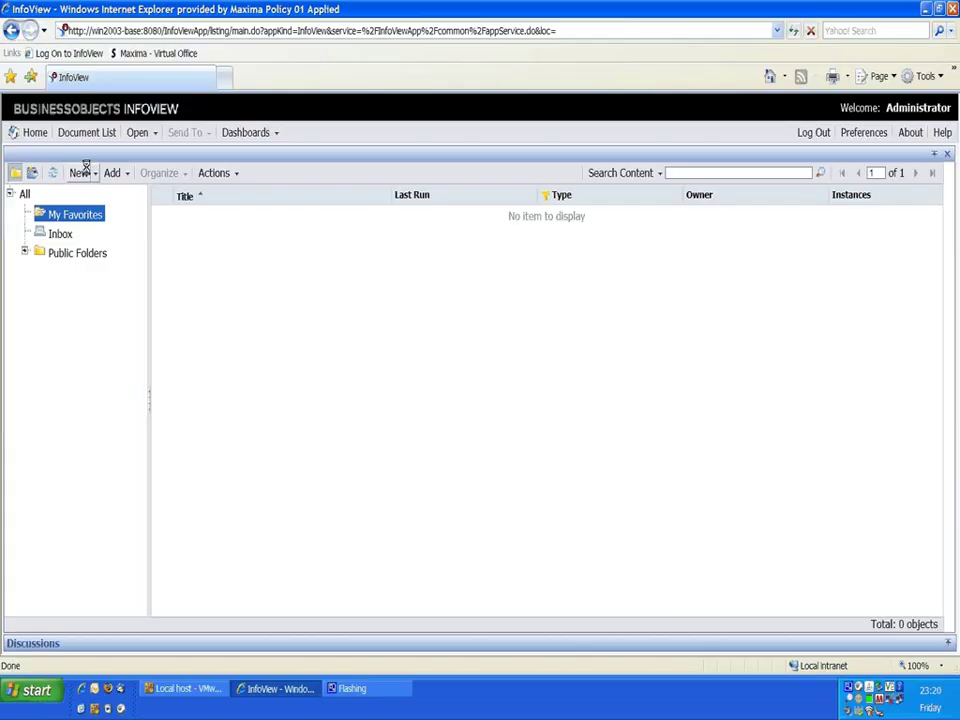
- Create a new Web Intelligence document based on the eFashion universe
left_click(78, 174)
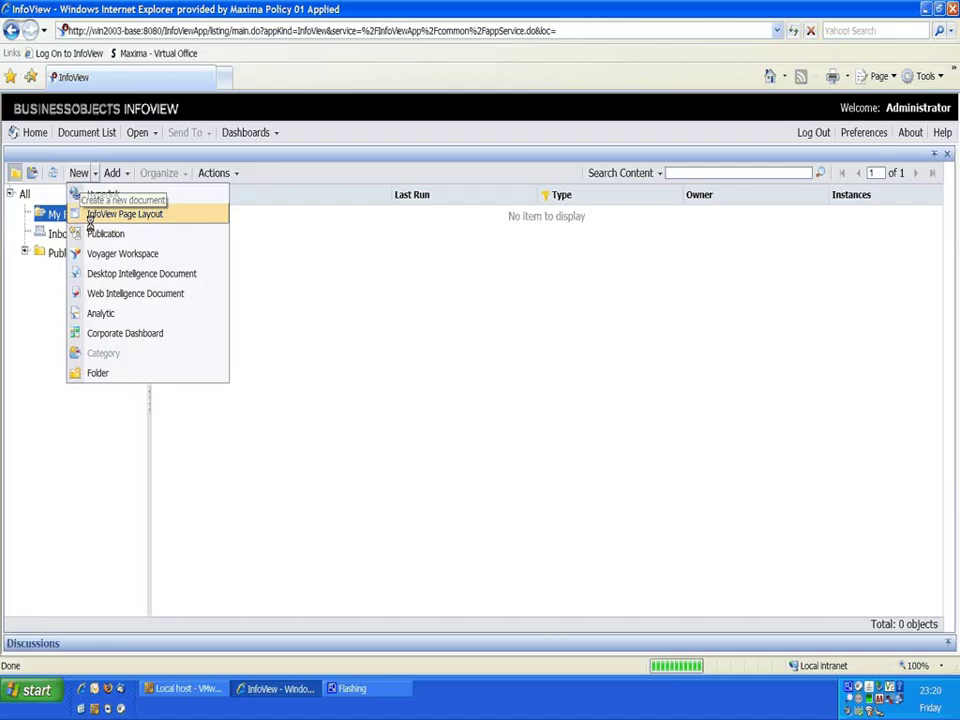
left_click(101, 292)
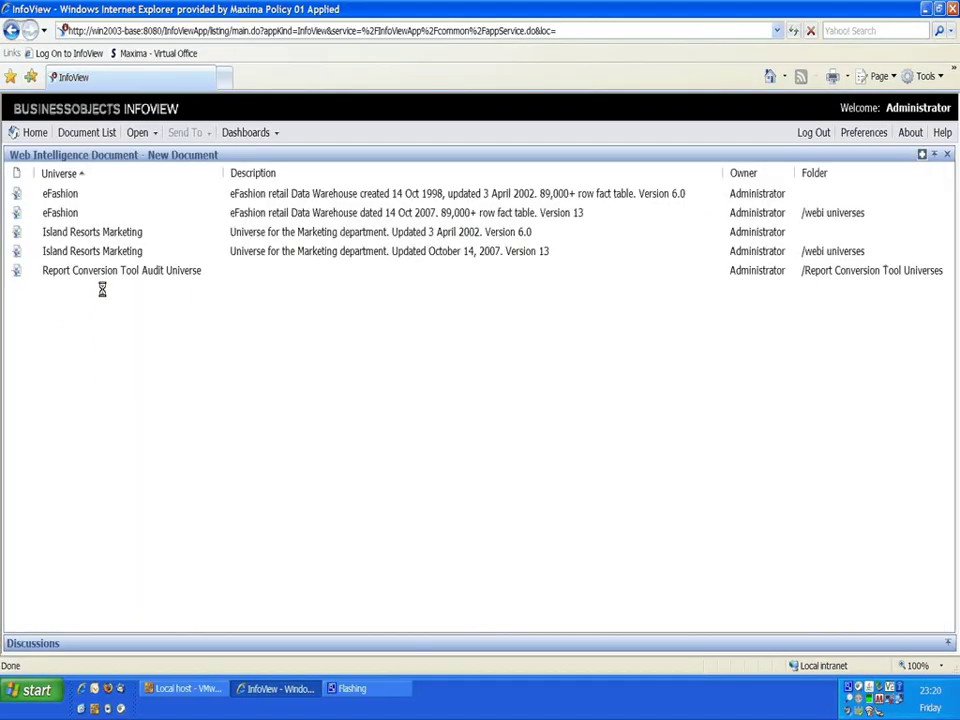
left_click(60, 212)
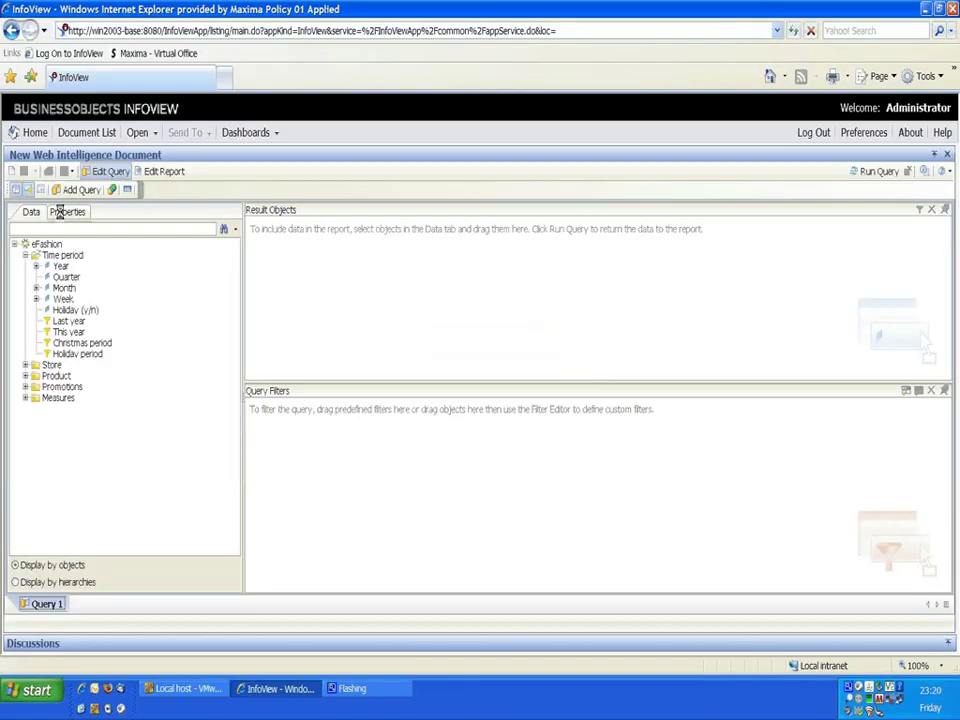
- Add Year, Quarter and Sales revenue to the query's result objects
double_click(61, 266)
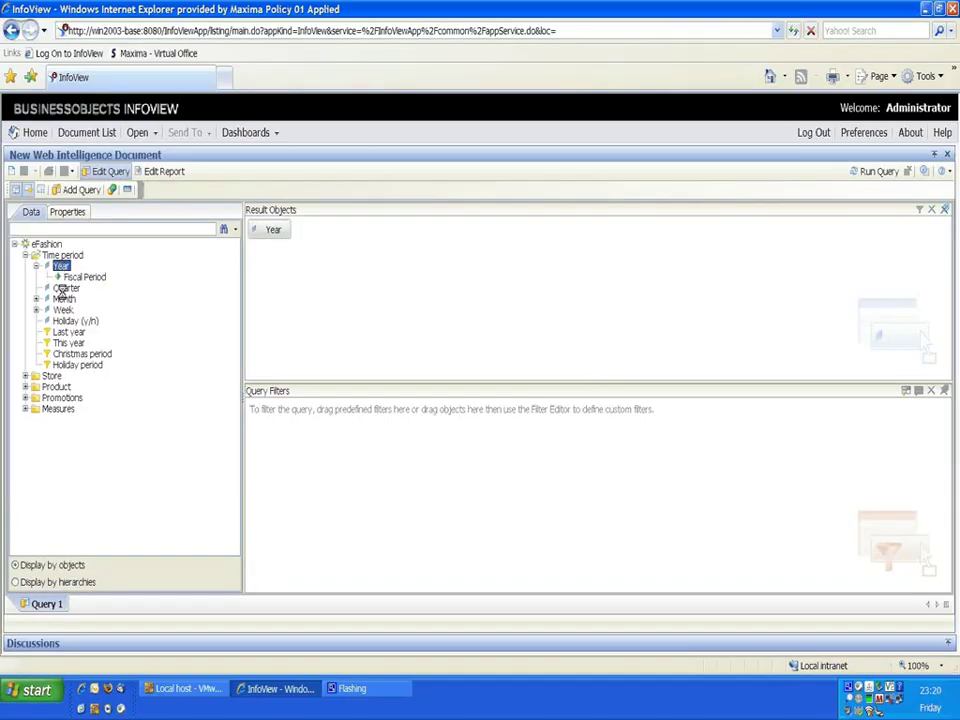
double_click(62, 289)
left_click(57, 409)
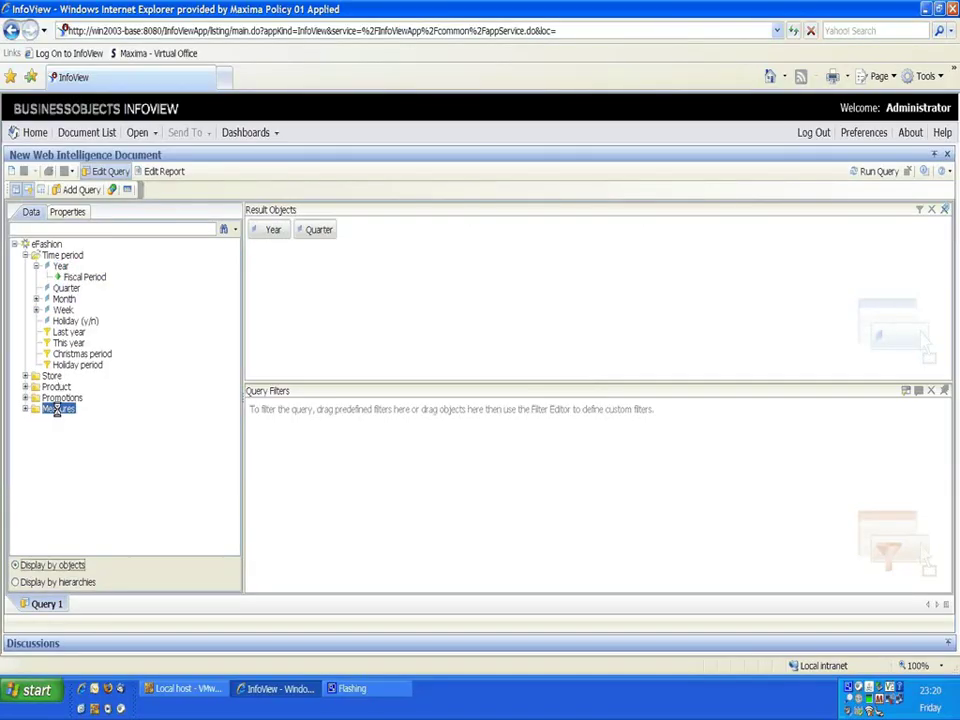
left_click(25, 410)
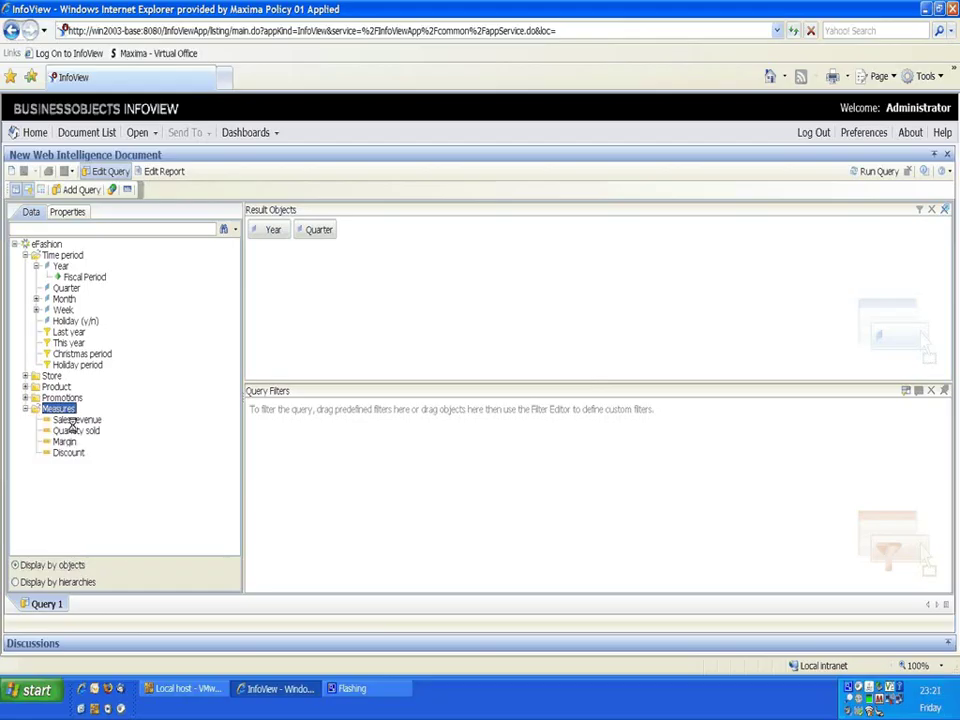
double_click(71, 421)
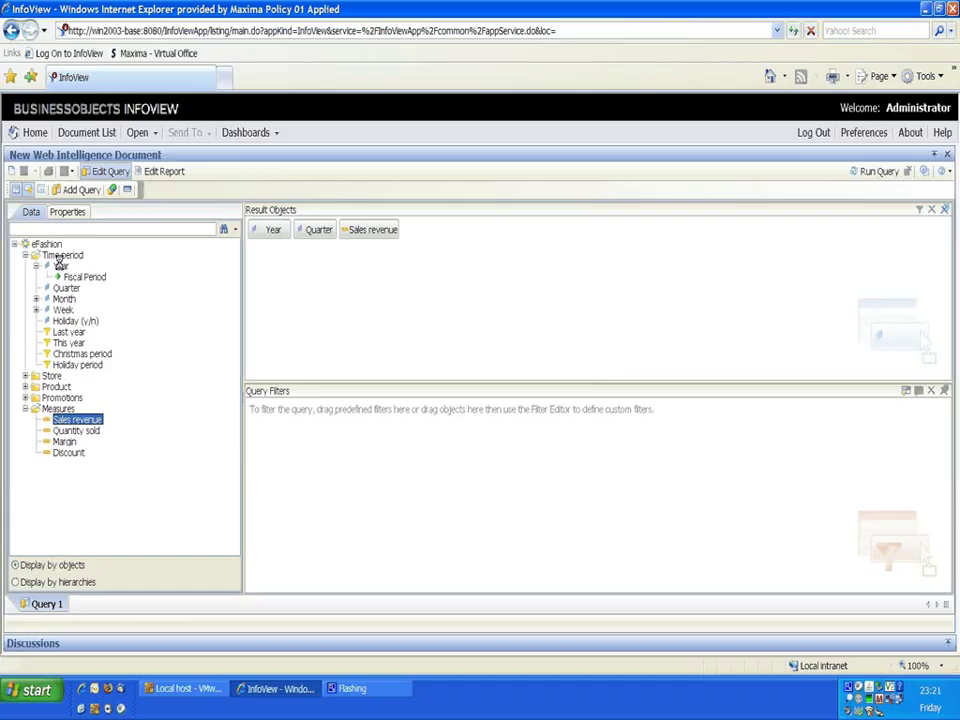
- Filter Year with Equal to an optional 'Enter Year:' prompt
mouse_move(60, 264)
left_click_drag(60, 264, 306, 442)
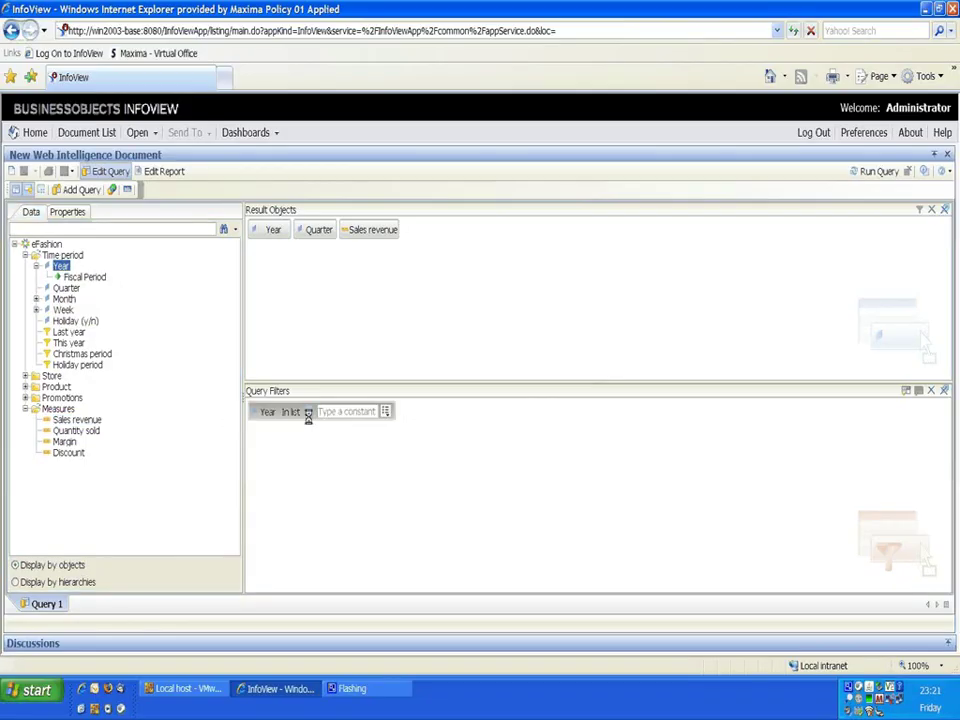
left_click(308, 413)
left_click(318, 428)
left_click(398, 412)
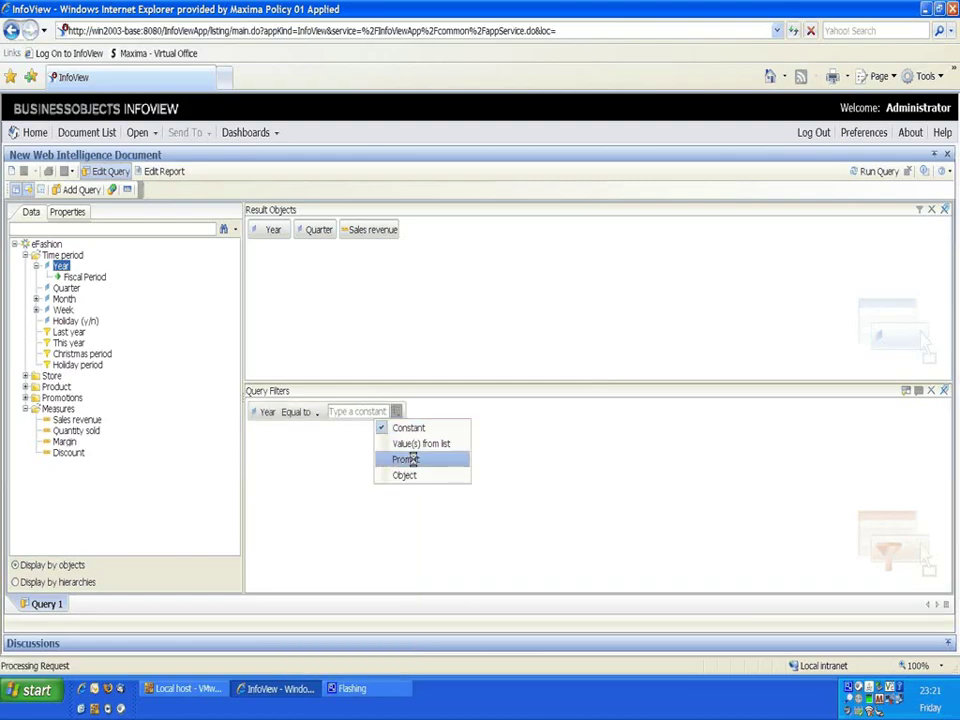
left_click(405, 459)
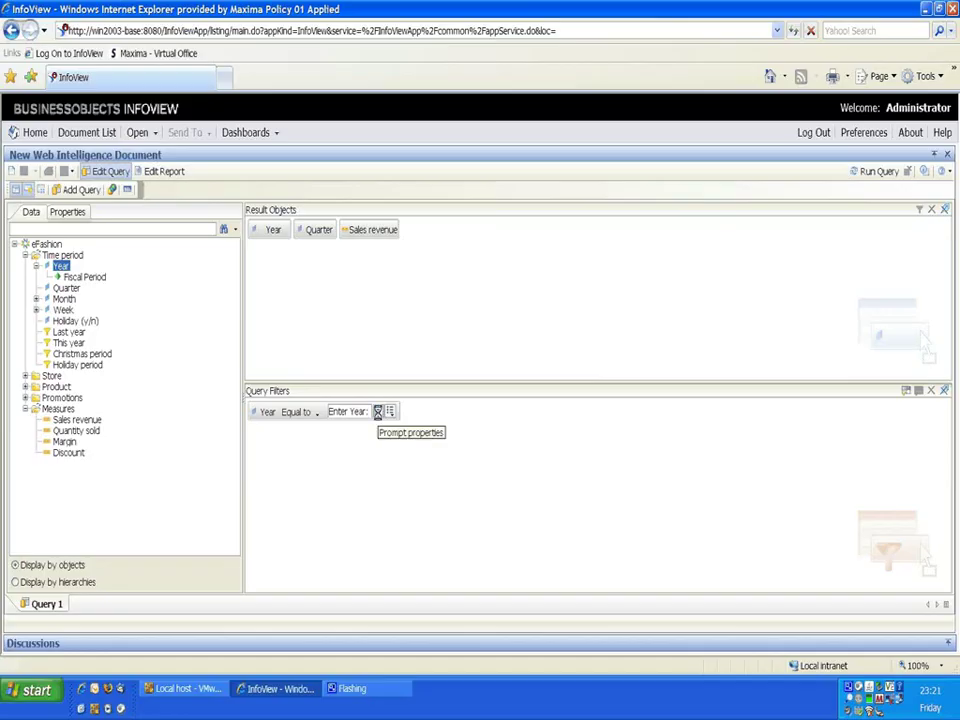
left_click(378, 412)
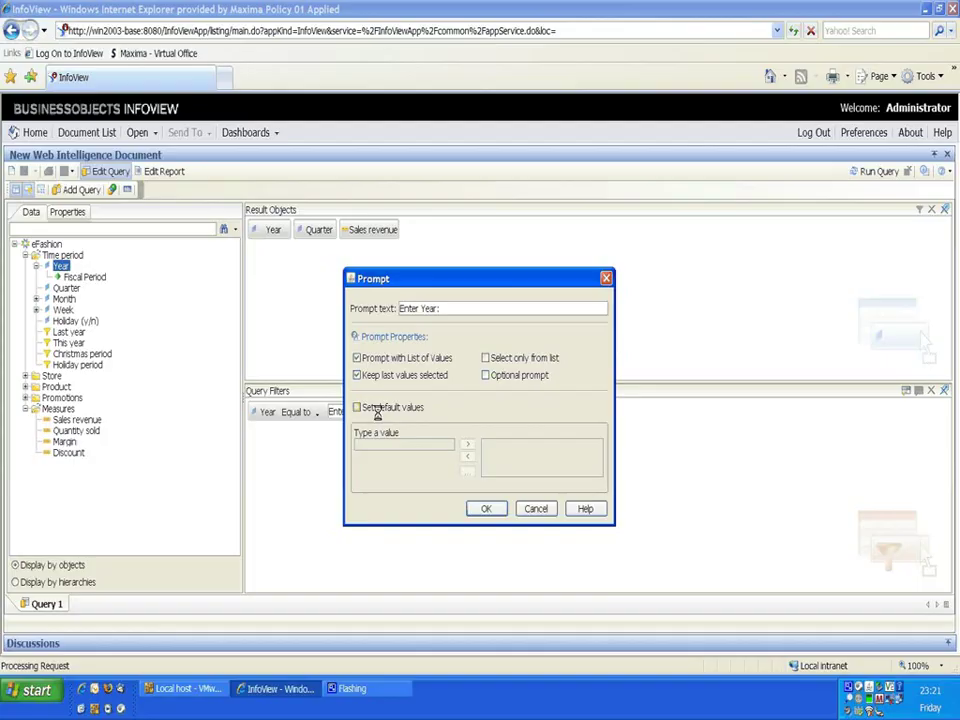
left_click(486, 376)
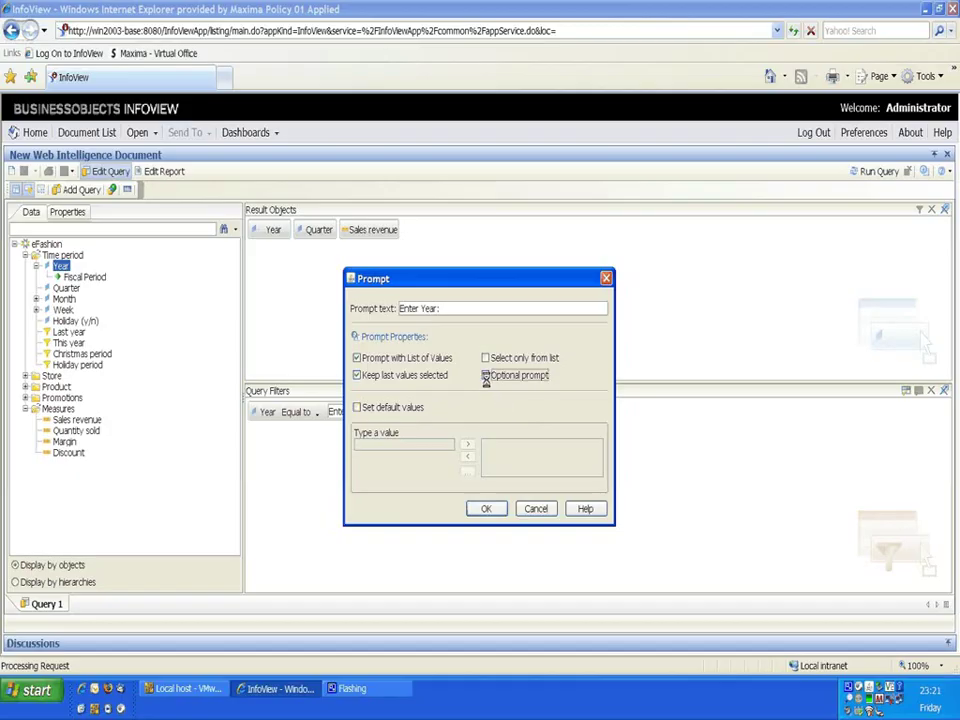
left_click(487, 509)
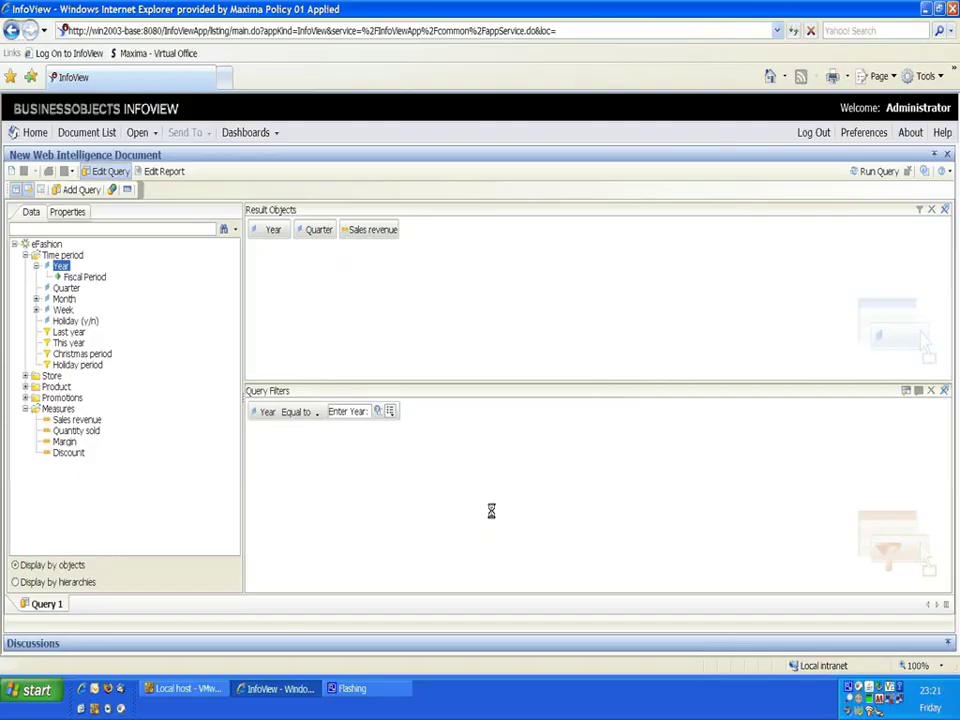
- Run the query with the year prompt left empty, listing quarterly revenue for 2004–2006
left_click(873, 172)
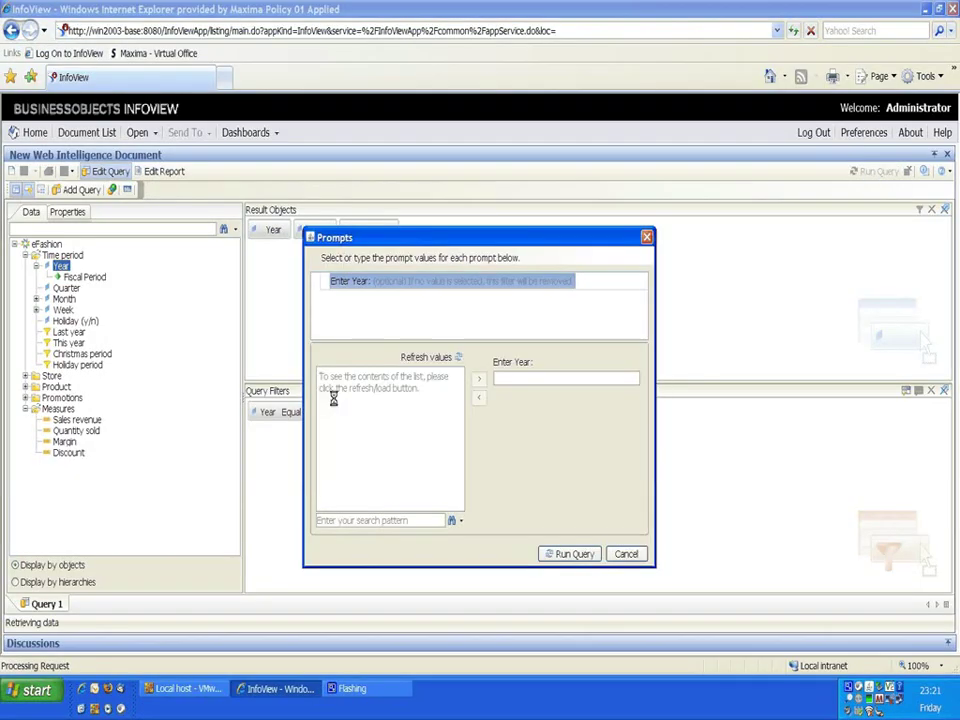
left_click(422, 357)
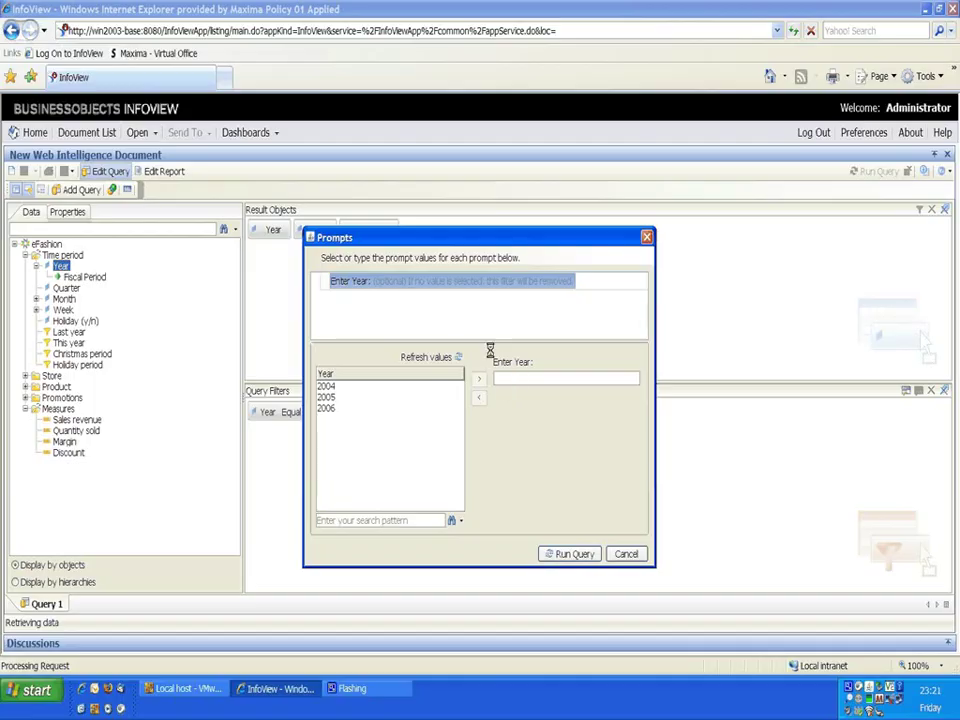
left_click(562, 553)
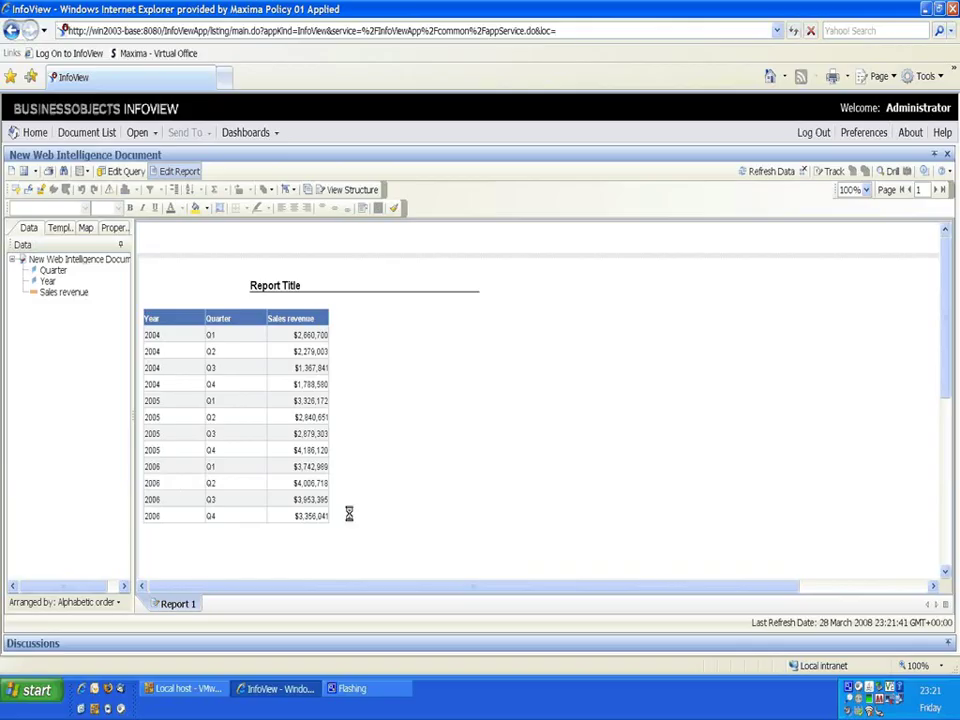
- Refresh the report with 2004 as the prompt year, showing its four quarters
left_click(770, 171)
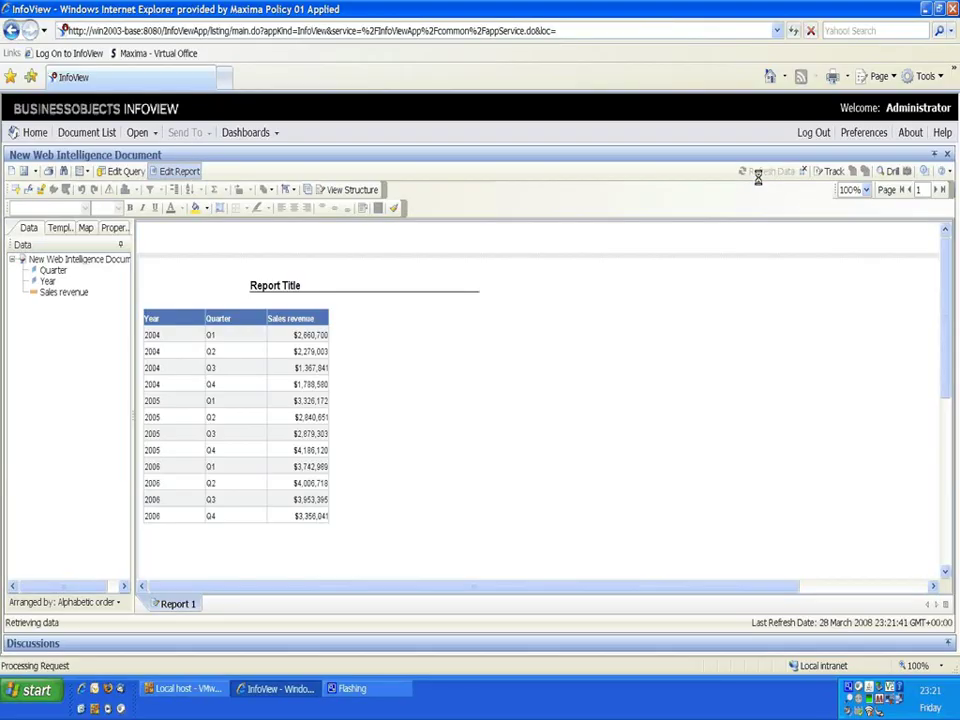
left_click(433, 358)
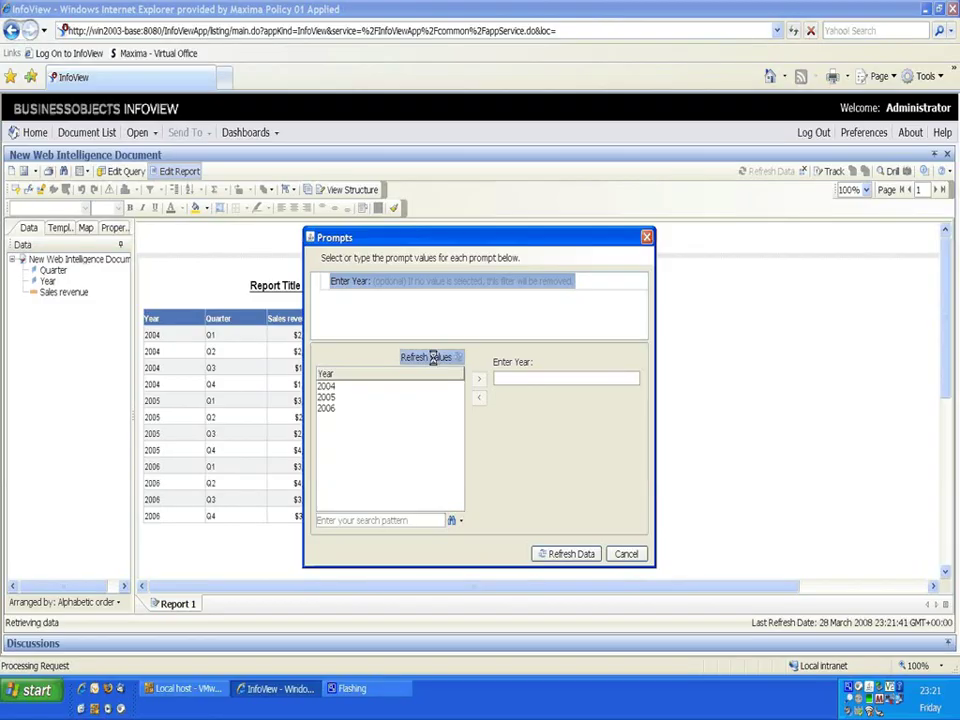
left_click(352, 387)
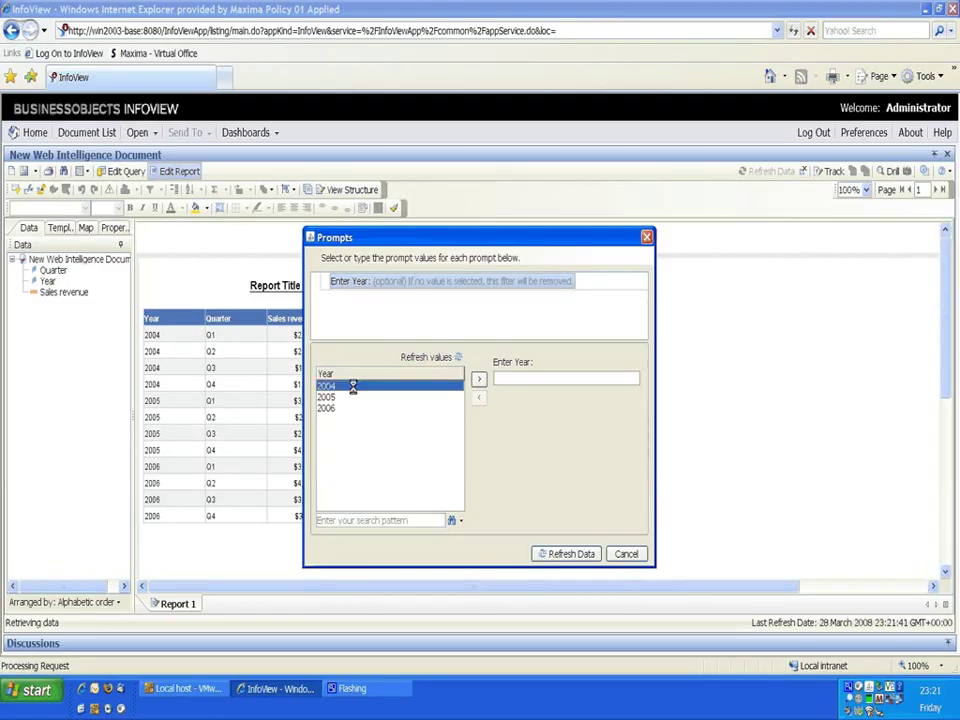
double_click(352, 387)
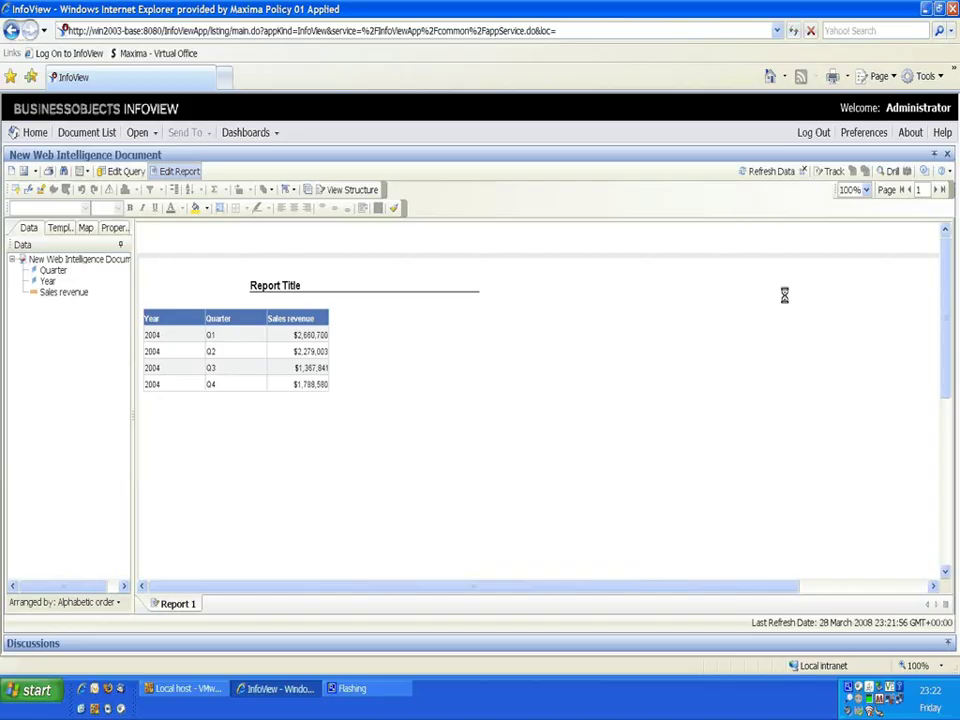
- Enable data tracking with reference data auto-updated on each refresh
left_click(823, 173)
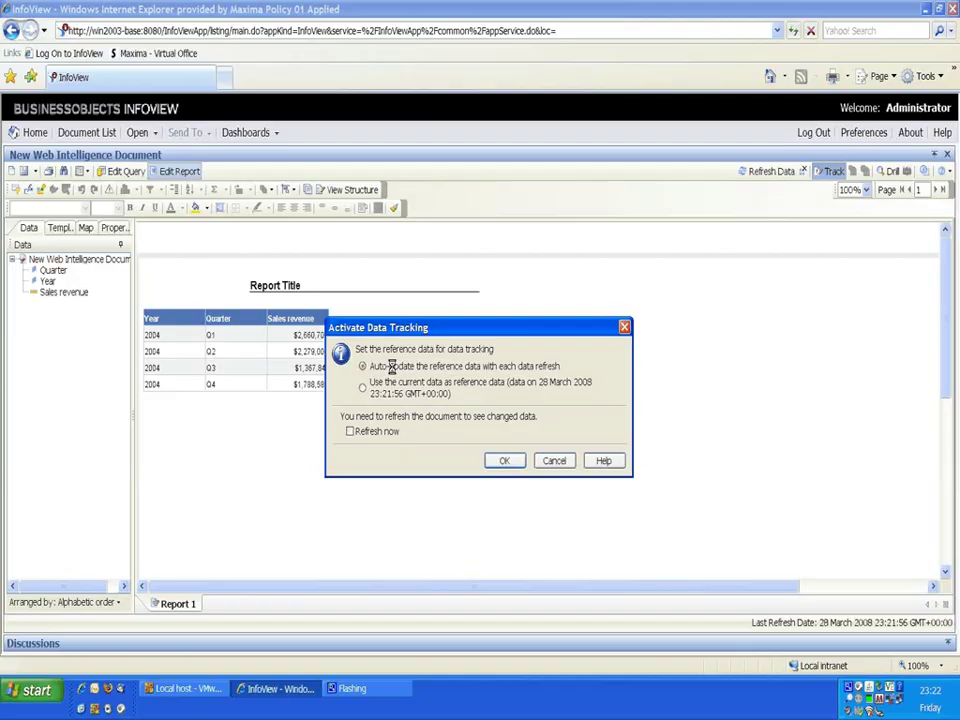
left_click(504, 460)
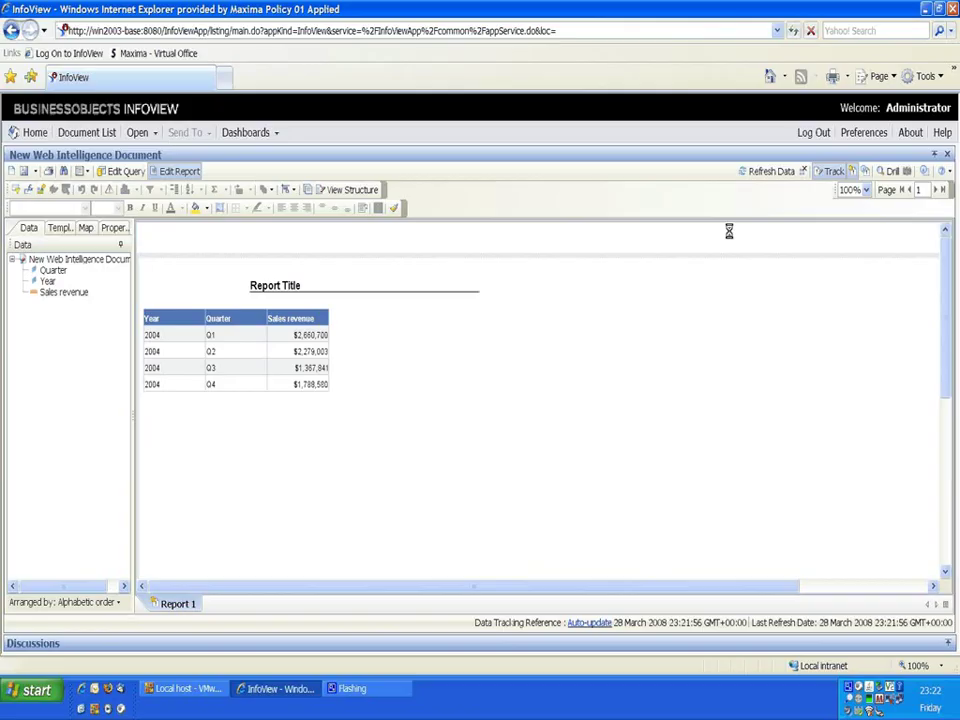
- Refresh for 2004, then for 2005, flagging 2004 rows deleted and 2005 rows new
left_click(773, 174)
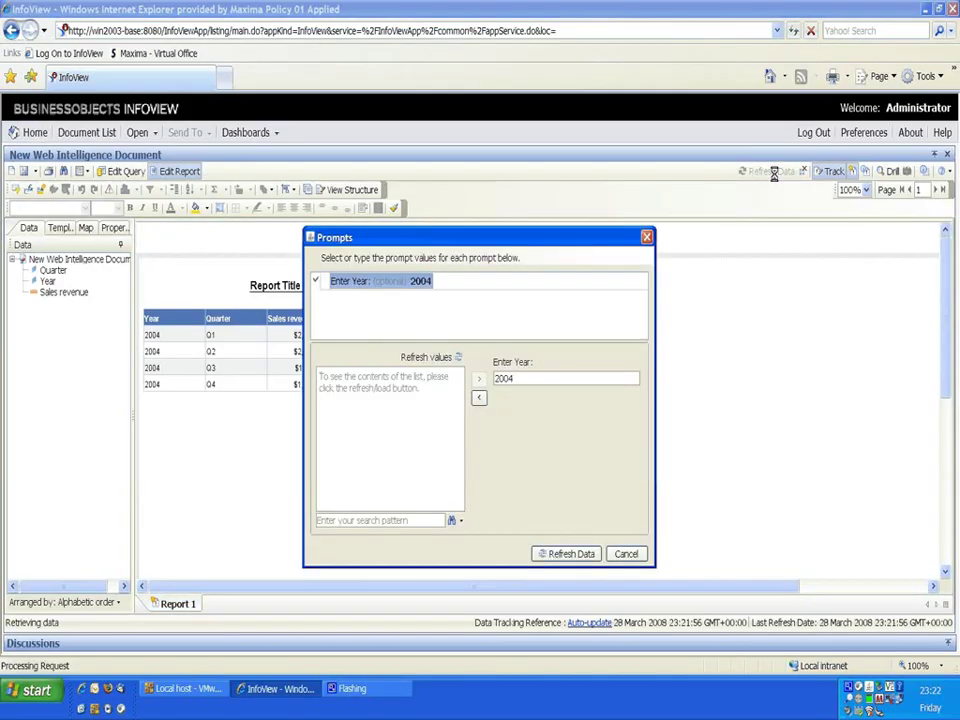
left_click(577, 551)
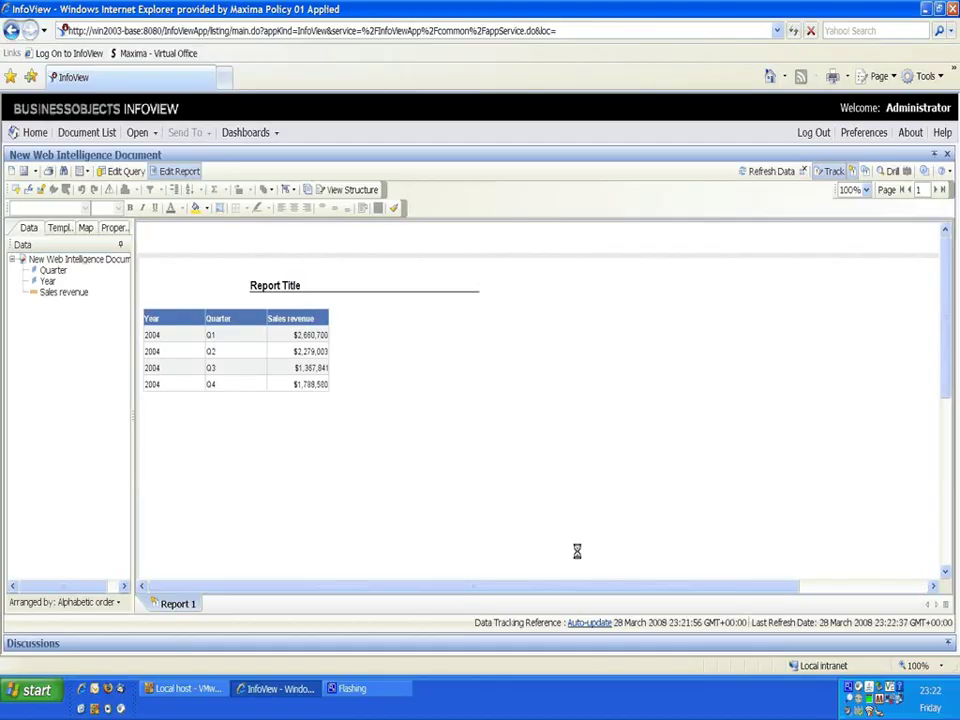
left_click(774, 172)
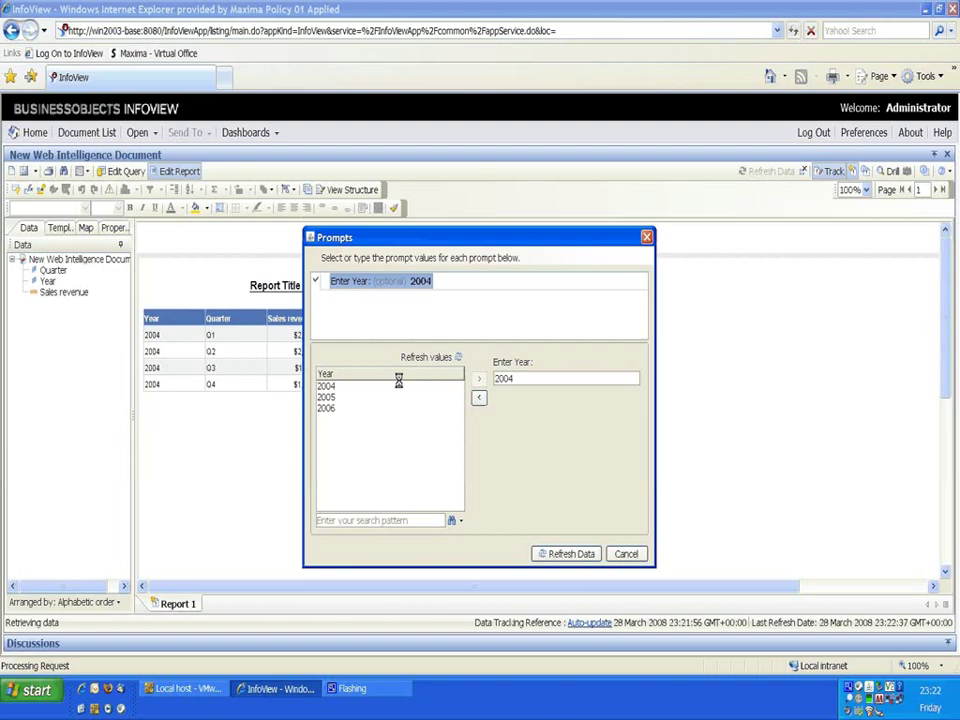
left_click(328, 397)
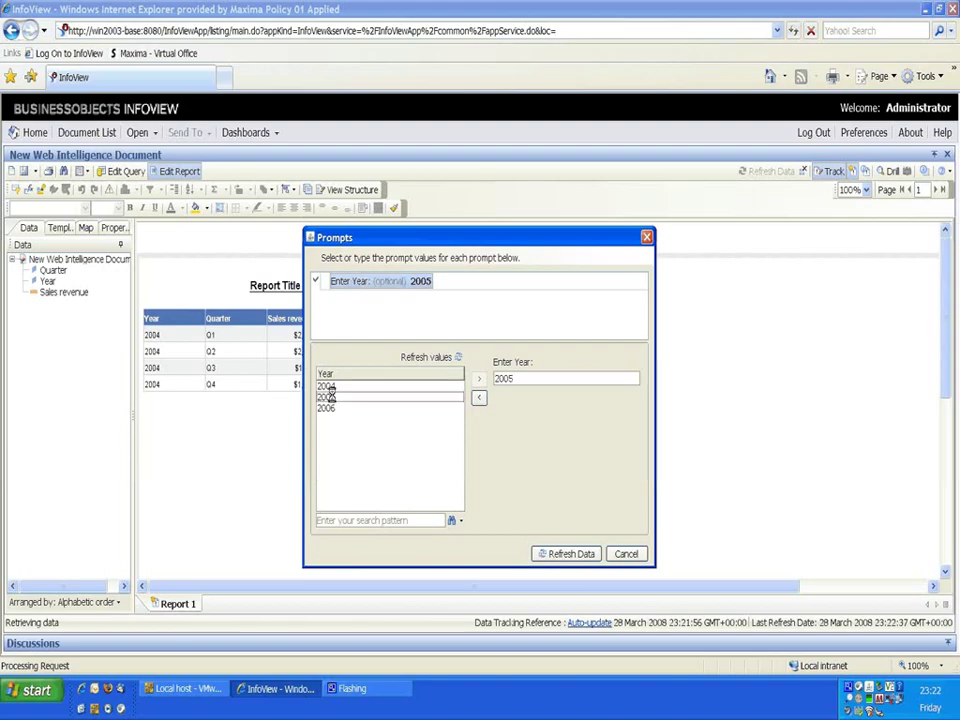
left_click(564, 553)
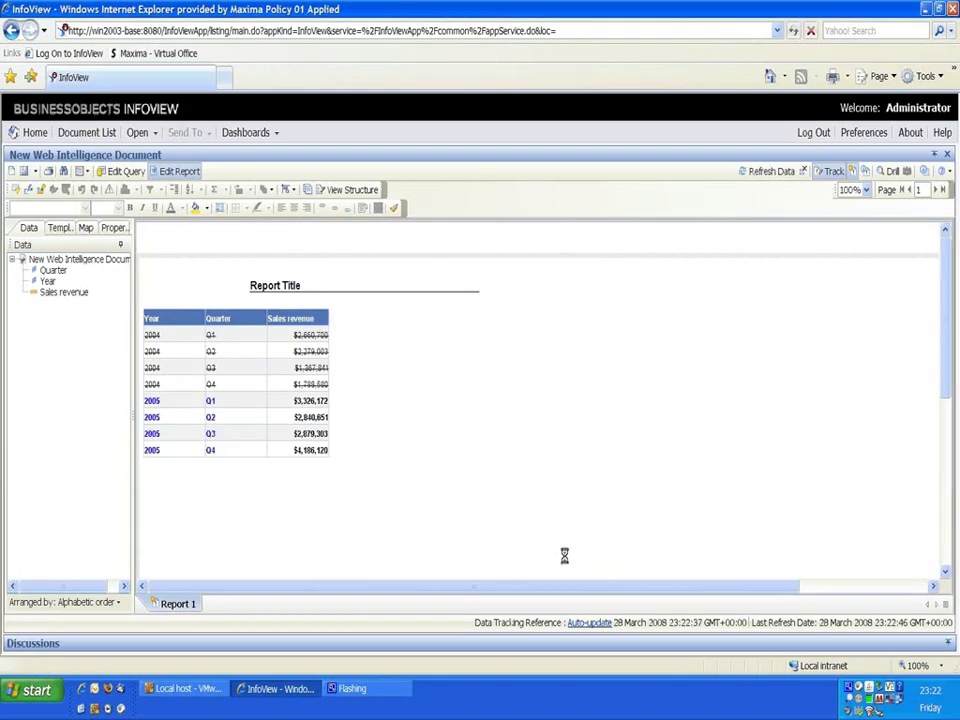
left_click(865, 172)
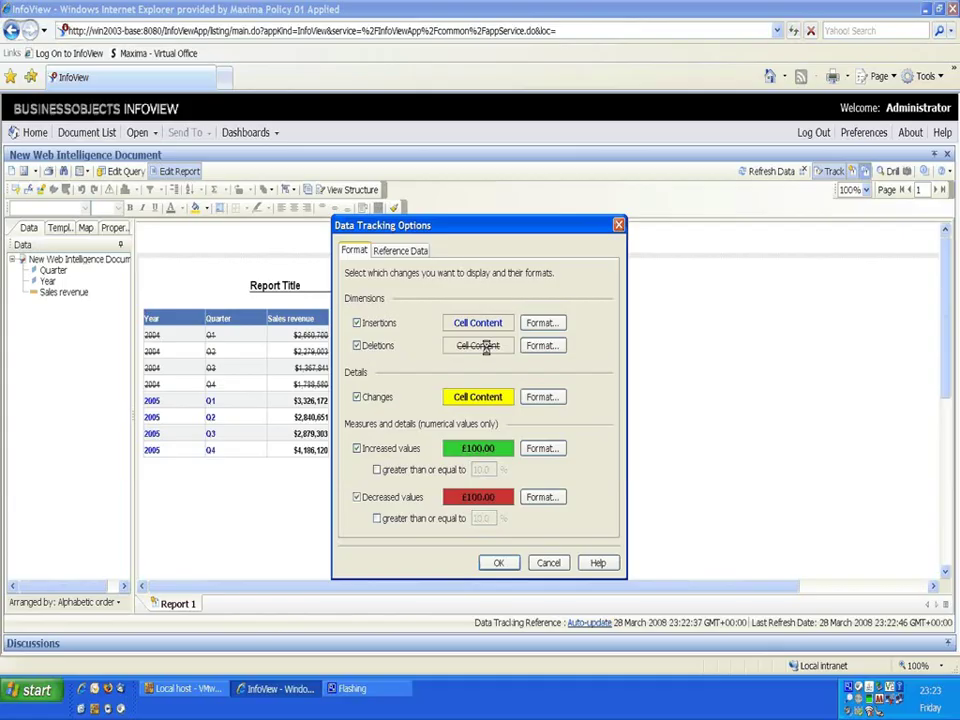
left_click_drag(499, 225, 588, 219)
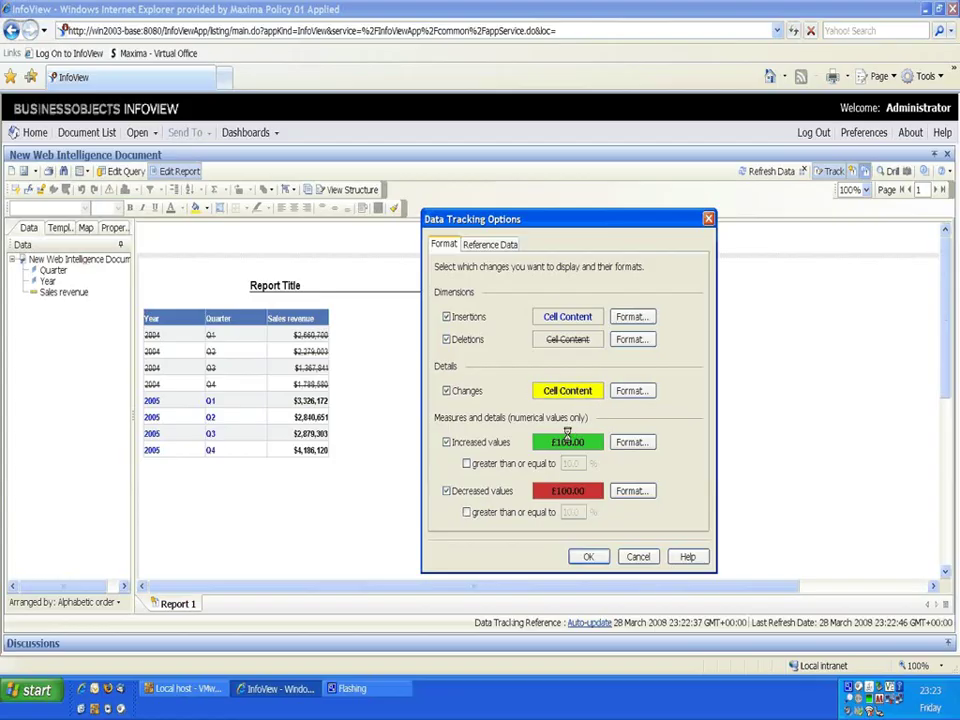
left_click(589, 556)
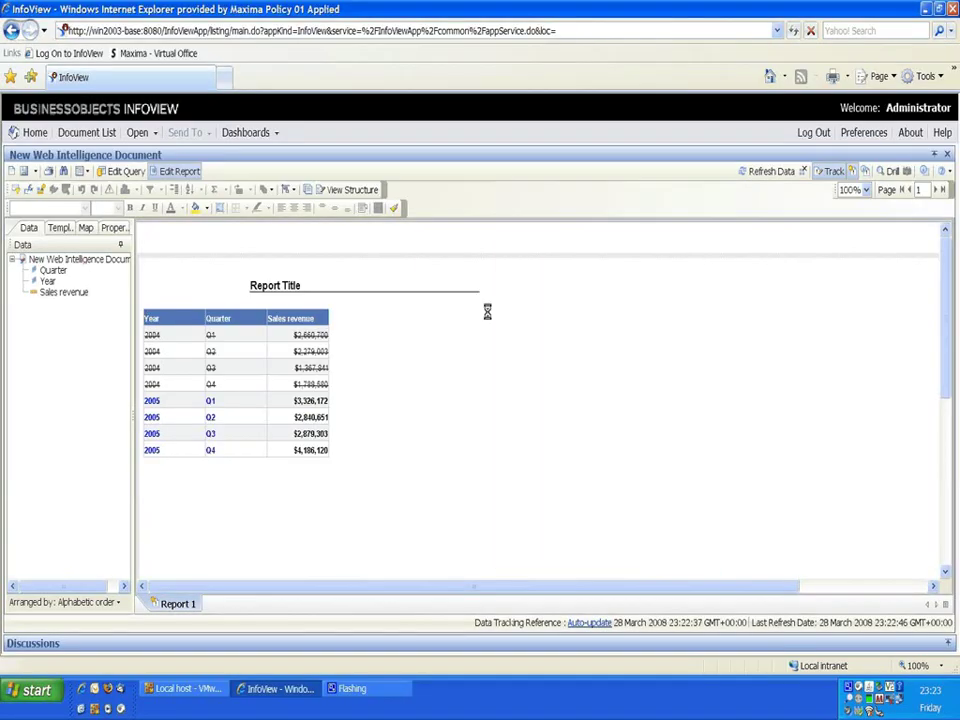
- Edit the query to use Lines and Category instead of Year, with Sales revenue last
left_click(121, 171)
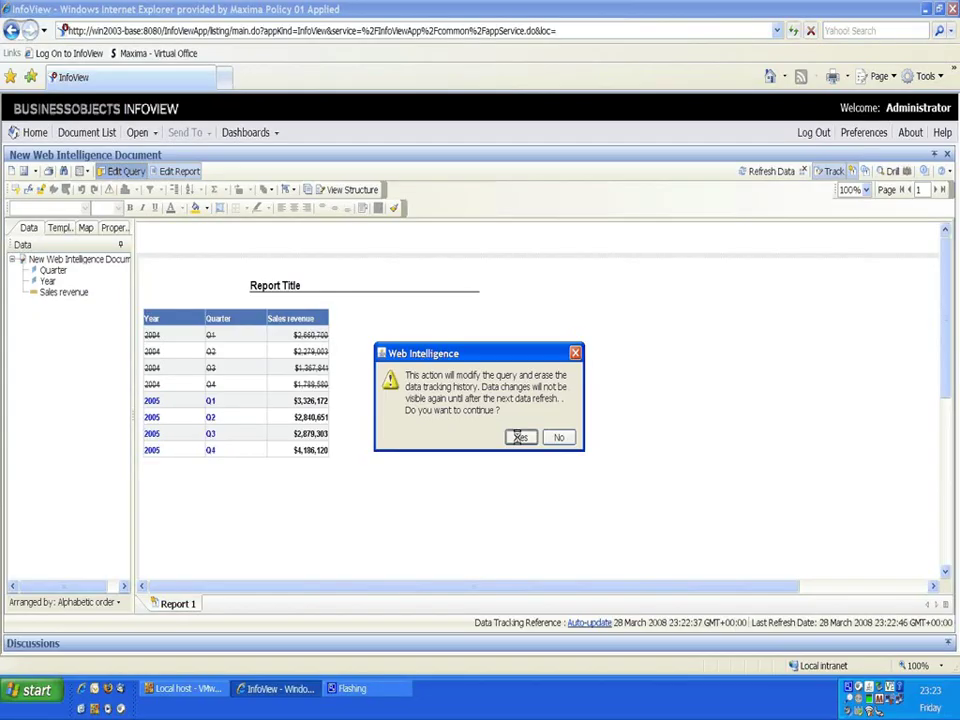
left_click(520, 437)
left_click(274, 229)
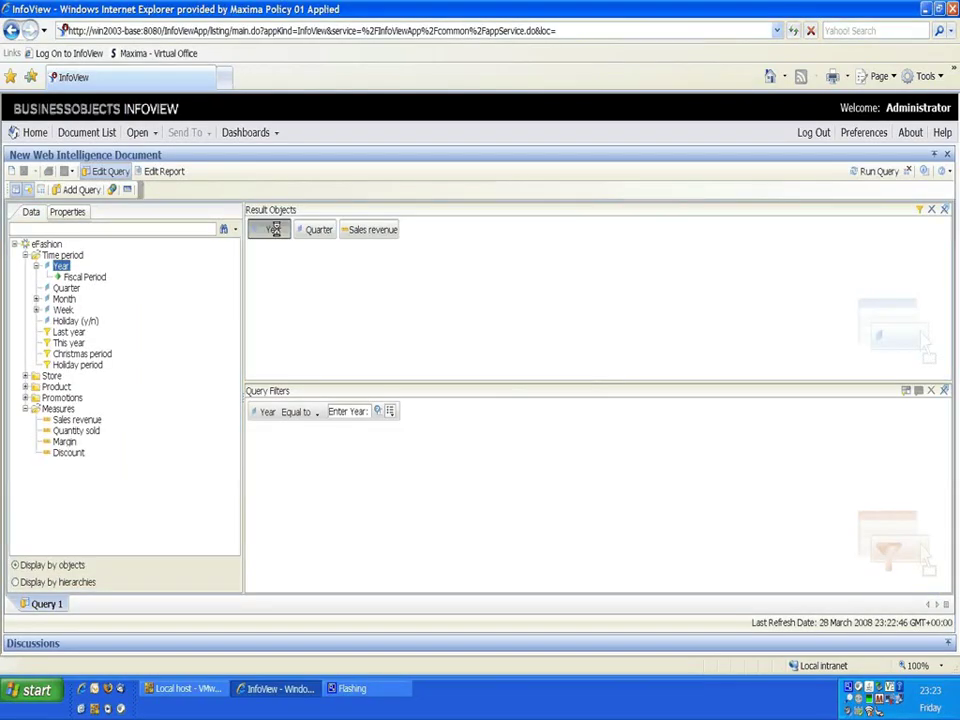
key("Delete")
key("Delete")
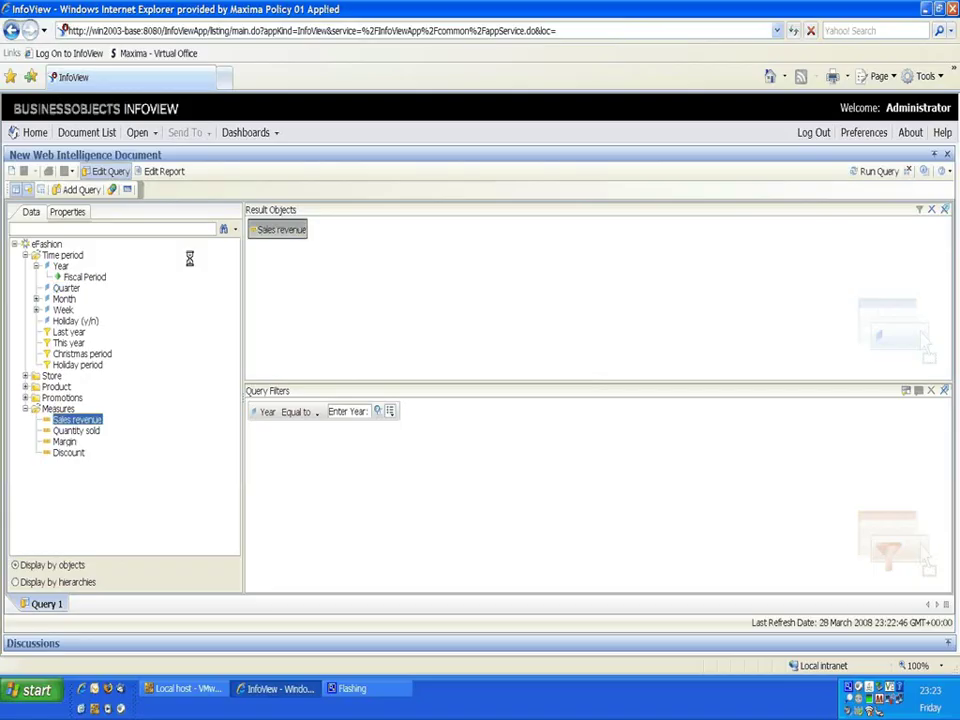
left_click(25, 387)
double_click(62, 399)
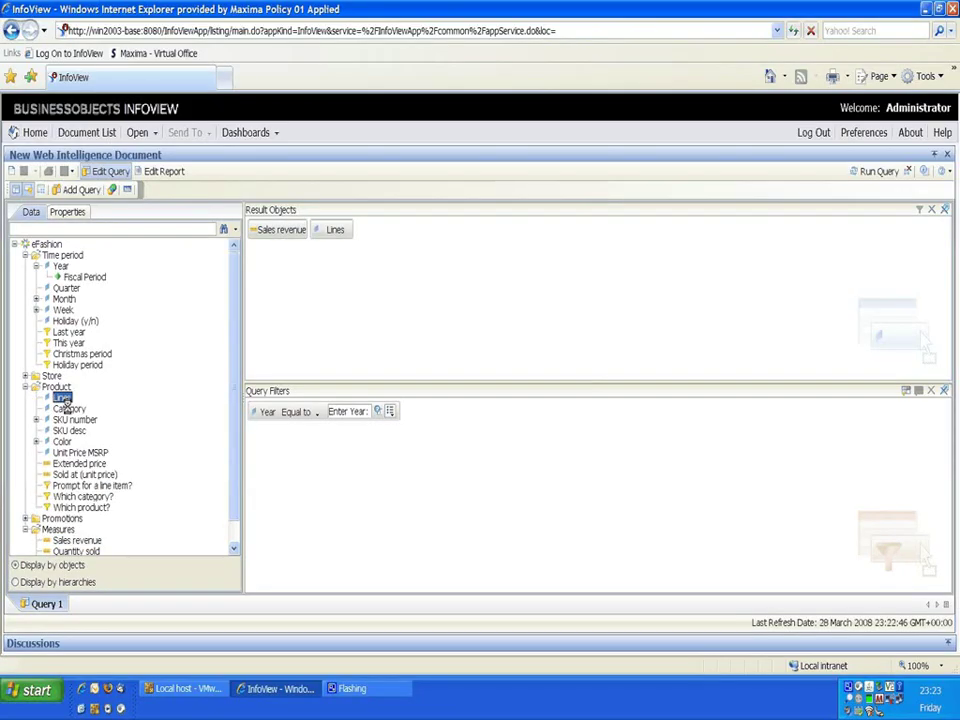
left_click_drag(66, 409, 269, 272)
left_click_drag(281, 229, 412, 245)
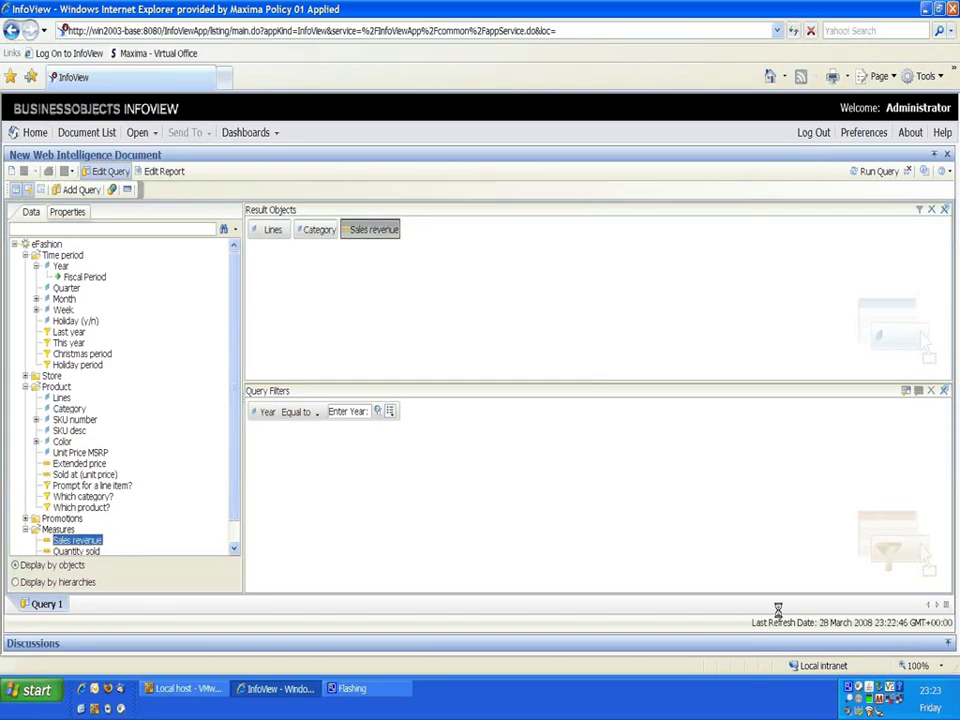
- Run the query for 2004 and add Lines and Category to the revenue table
left_click(866, 170)
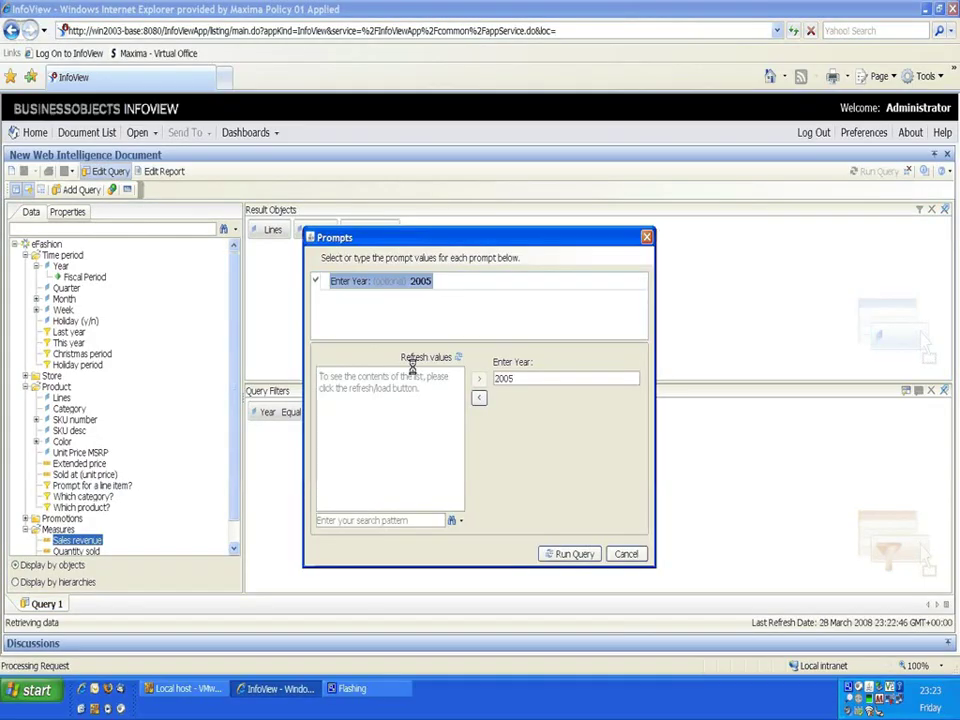
double_click(330, 386)
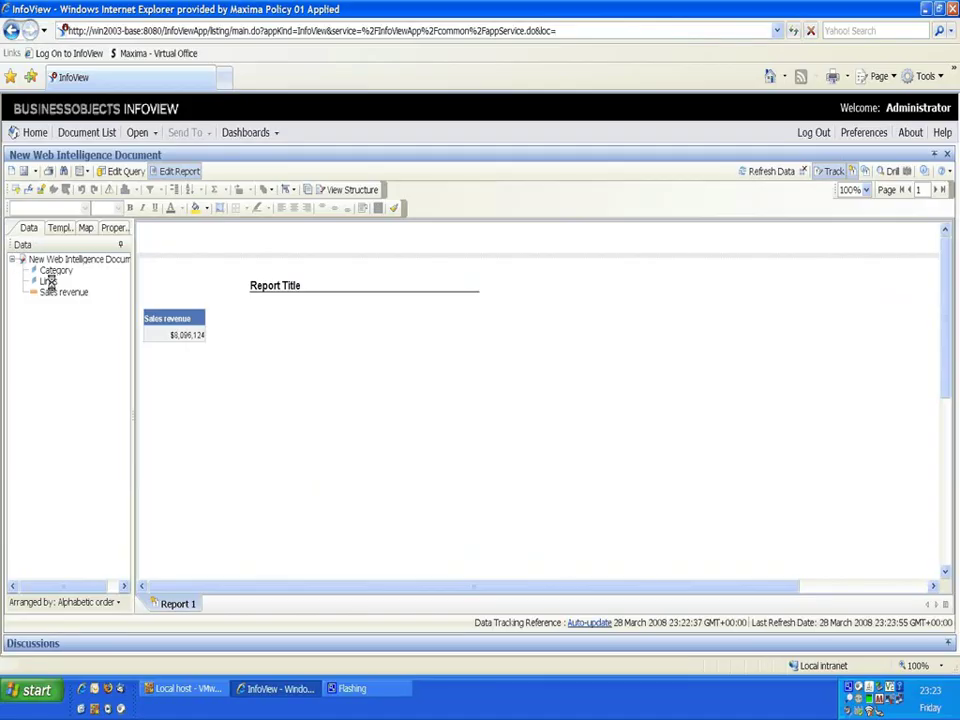
left_click_drag(48, 283, 147, 334)
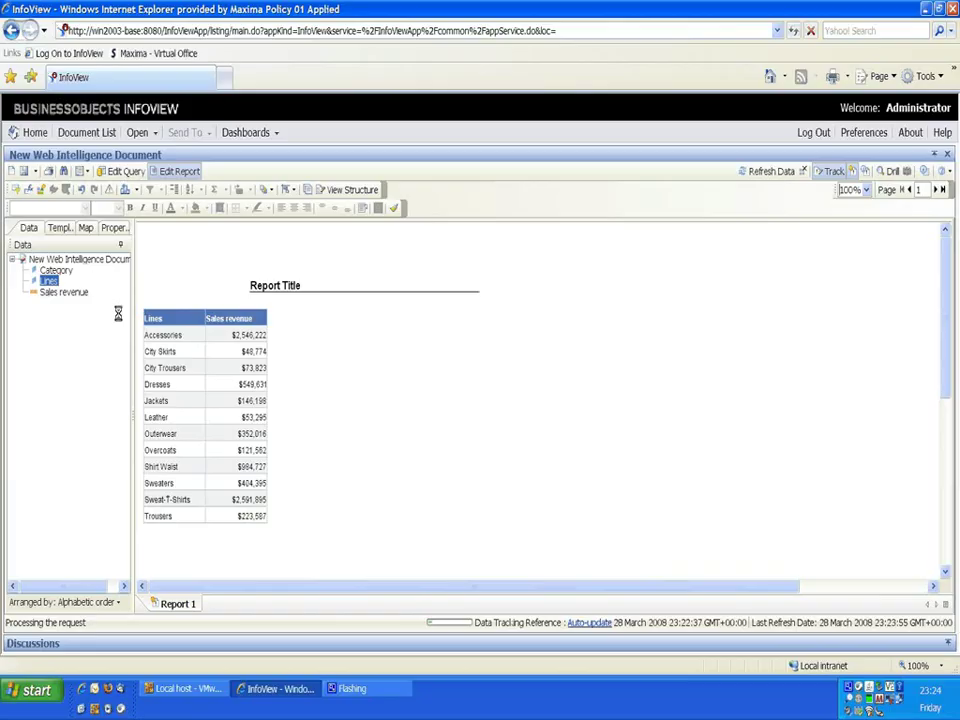
left_click_drag(56, 270, 202, 340)
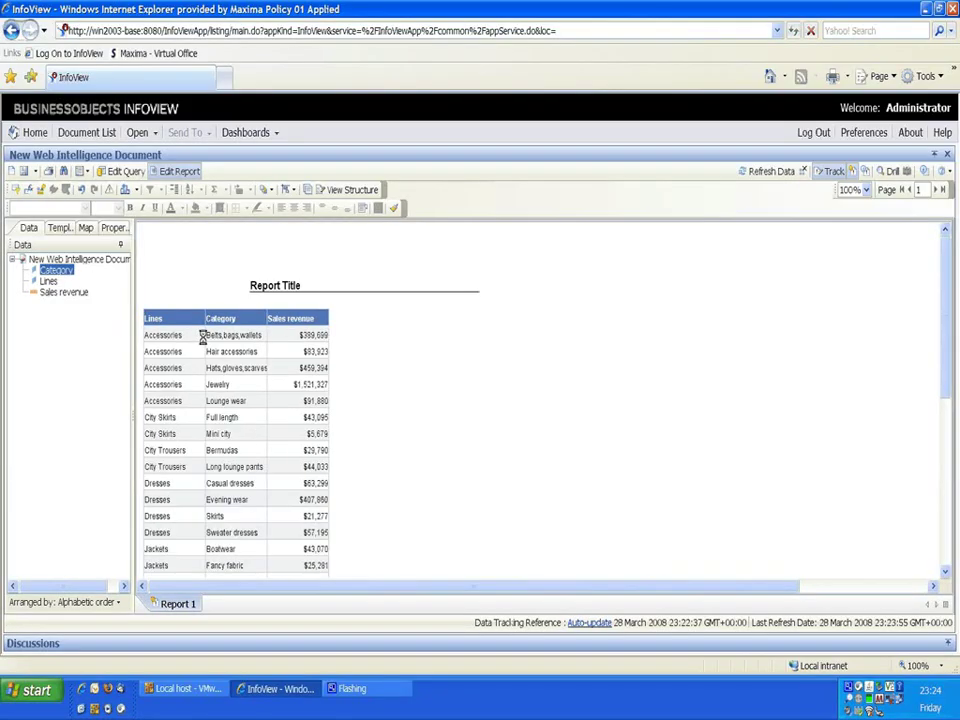
scroll(461, 398, "down", 3)
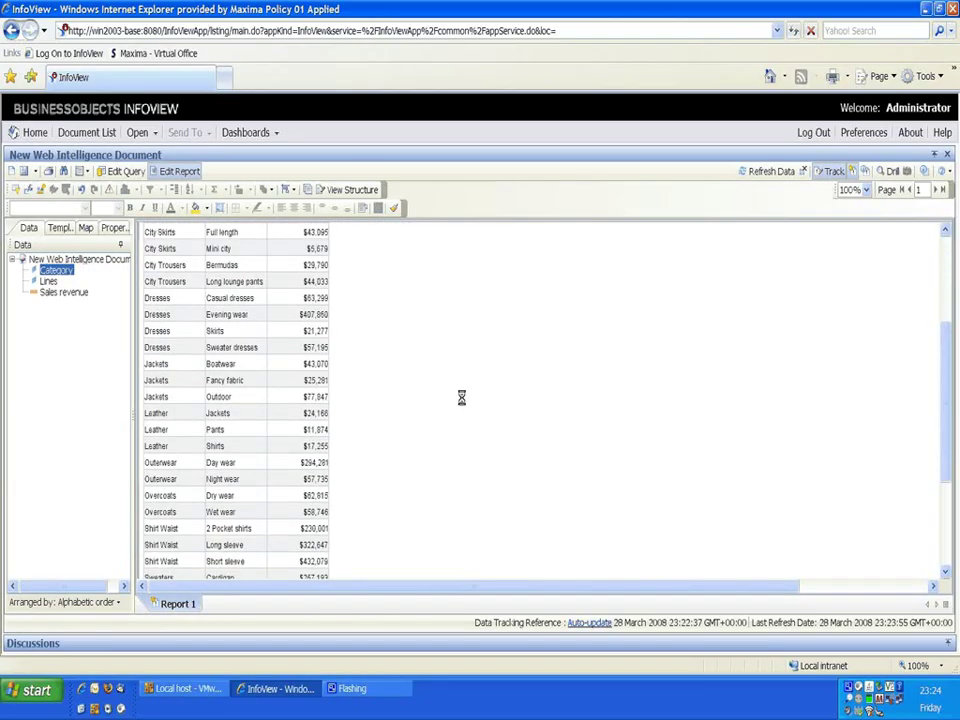
scroll(461, 398, "down", 1)
scroll(460, 393, "up", 4)
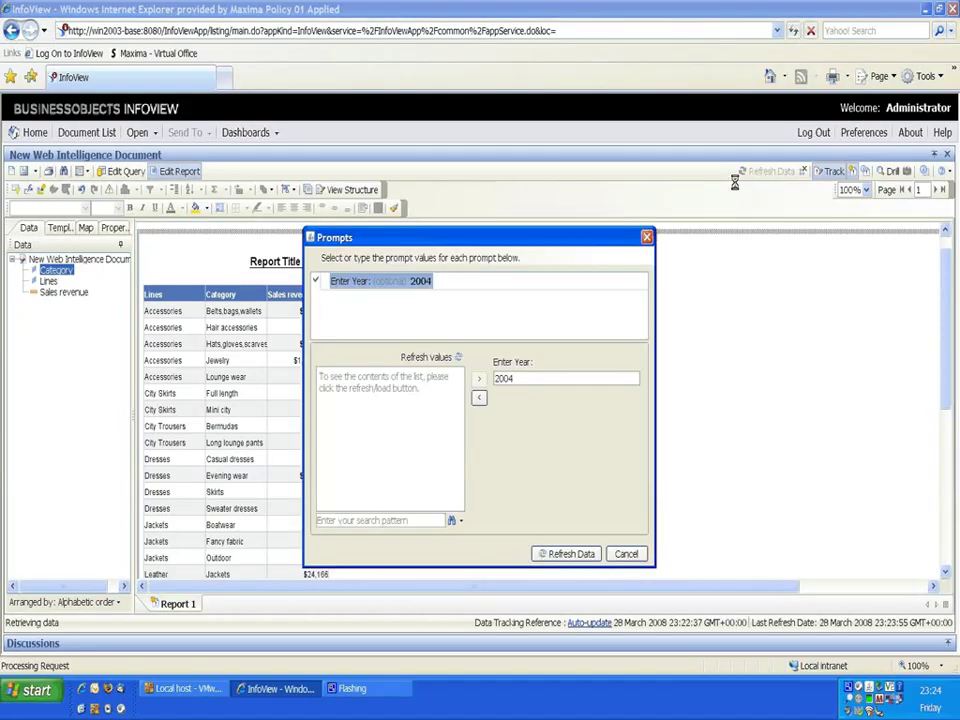
- Refresh for 2005 and review the green increases, red decreases and removed Dresses–Skirts row
left_click(428, 356)
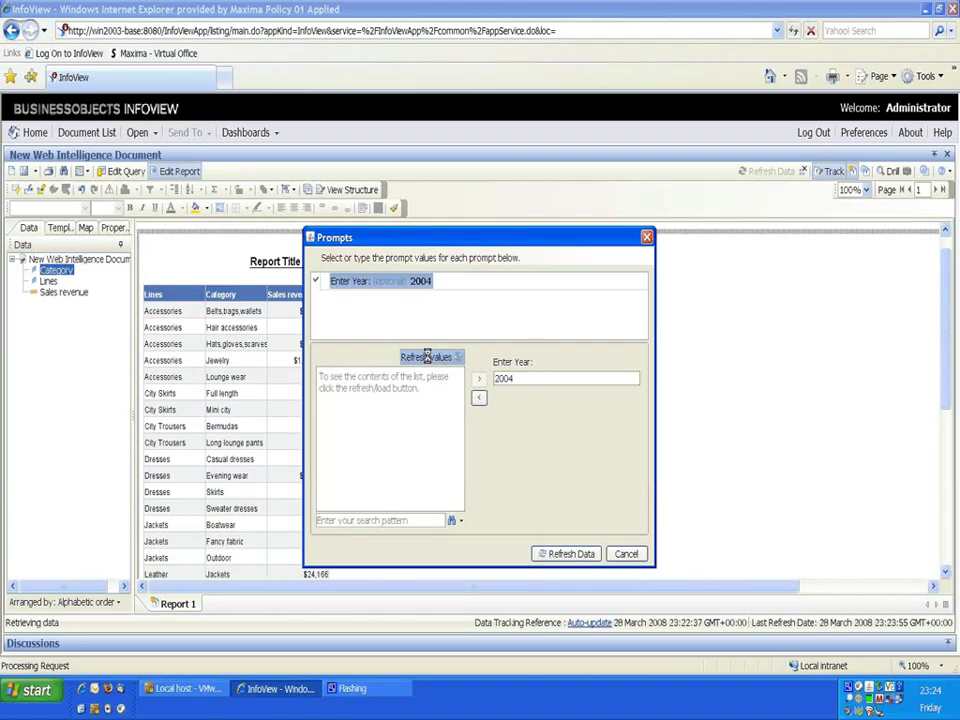
left_click(328, 397)
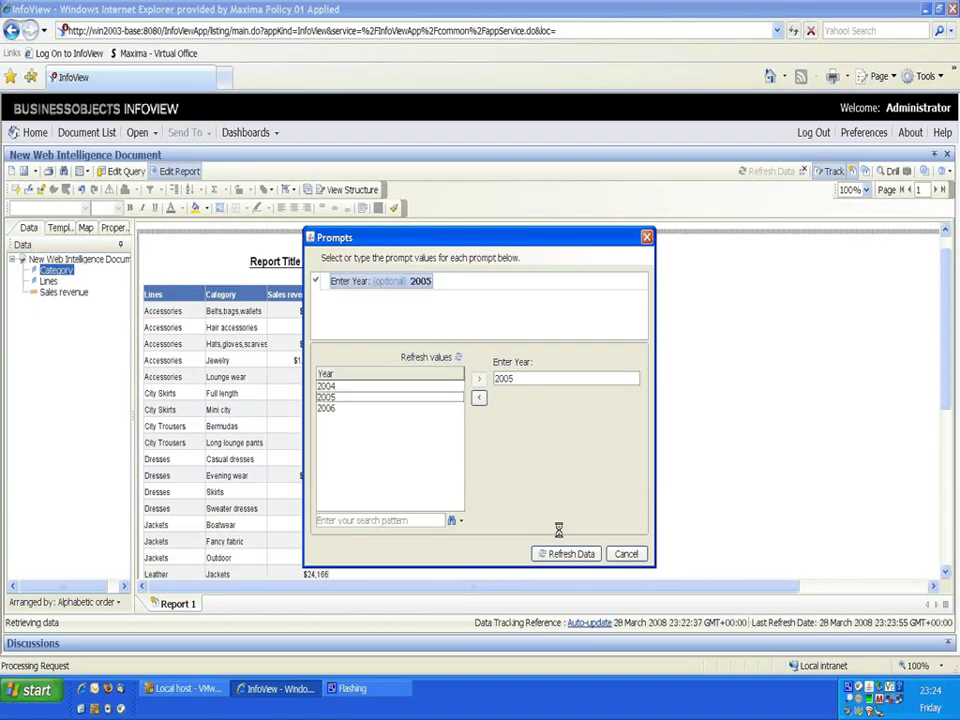
left_click(563, 553)
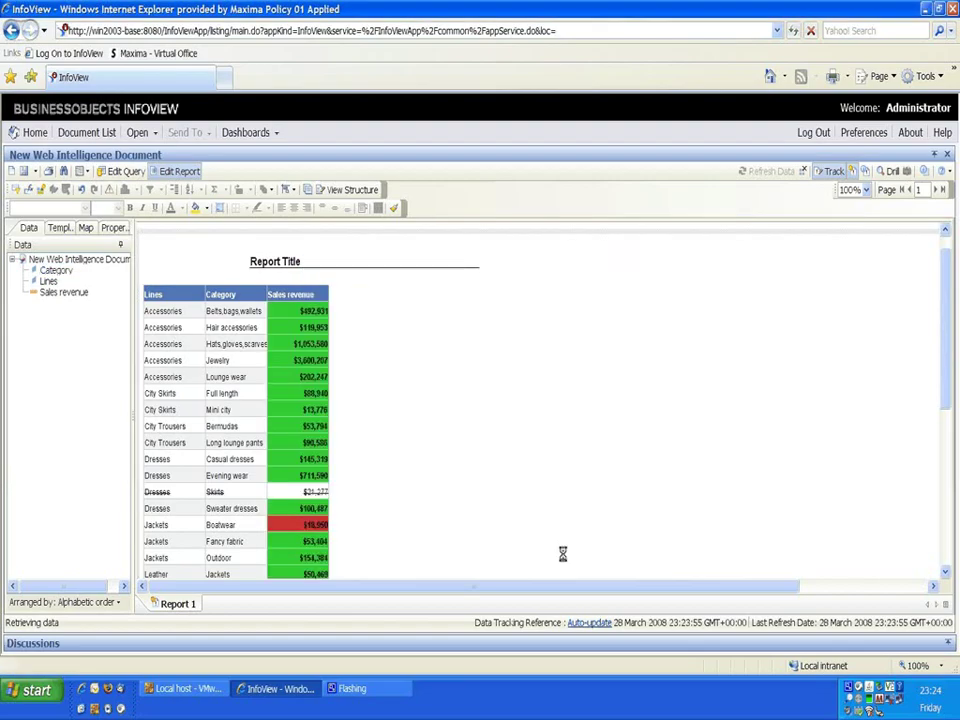
scroll(504, 413, "down", 3)
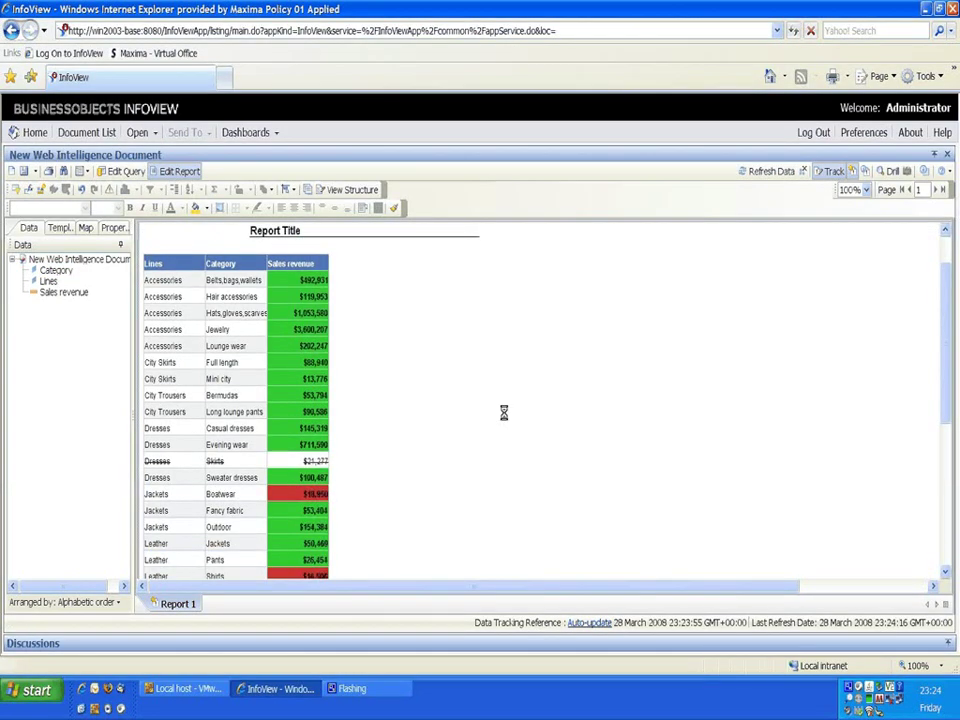
scroll(504, 413, "down", 2)
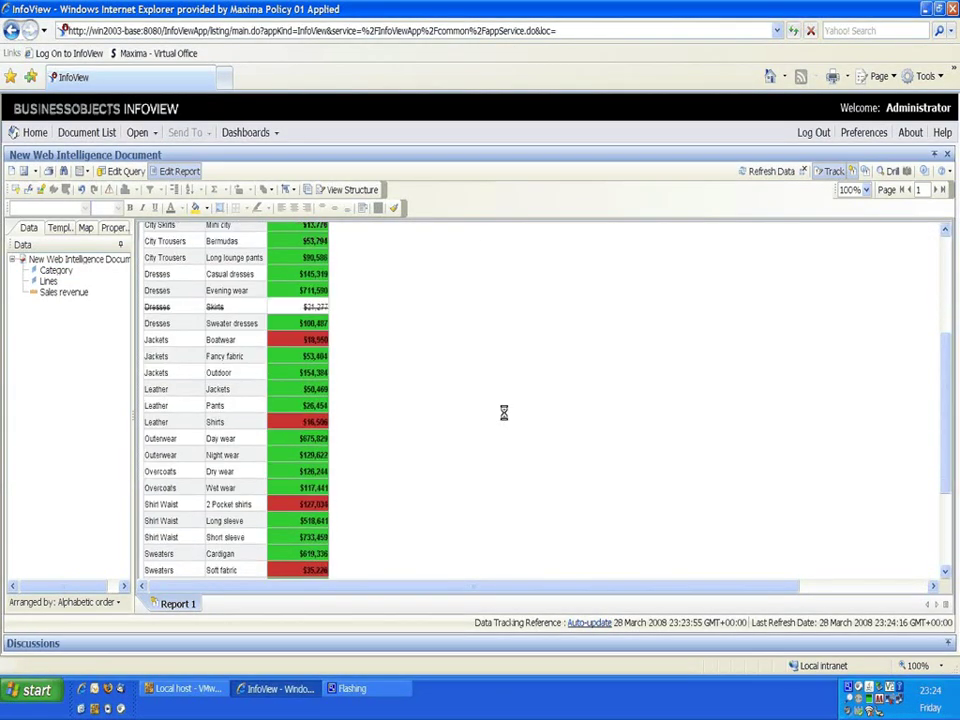
scroll(504, 413, "up", 5)
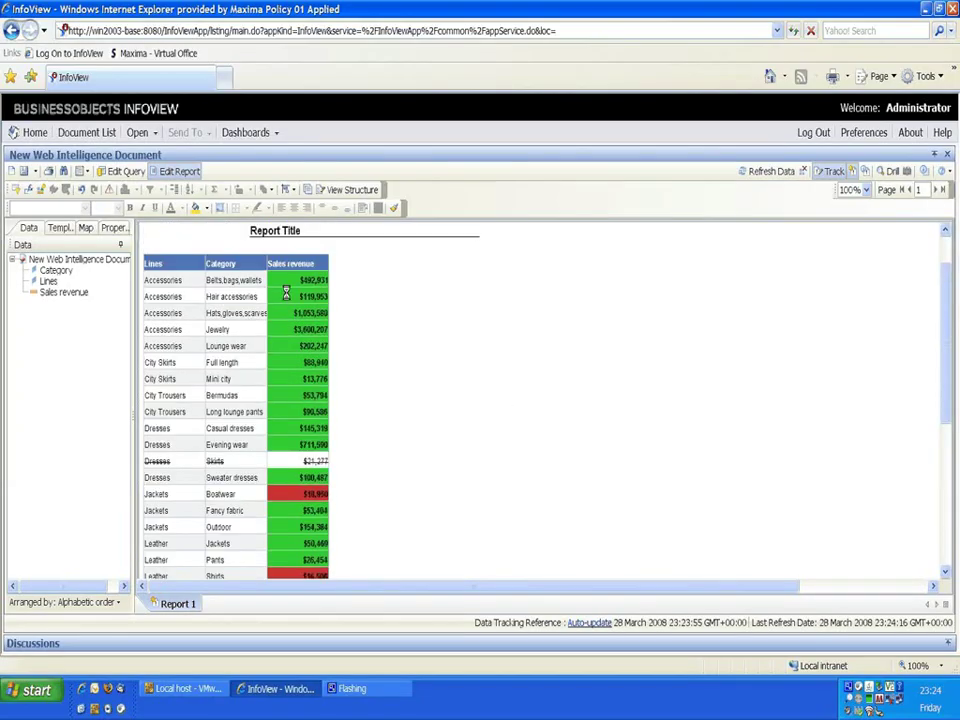
scroll(421, 437, "down", 3)
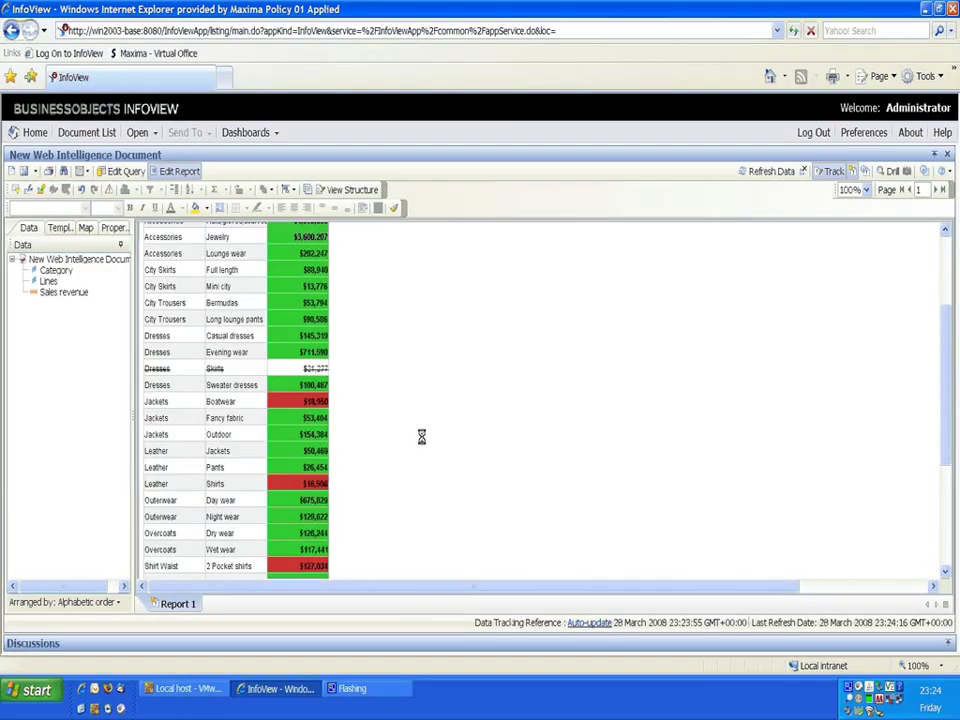
scroll(325, 367, "down", 2)
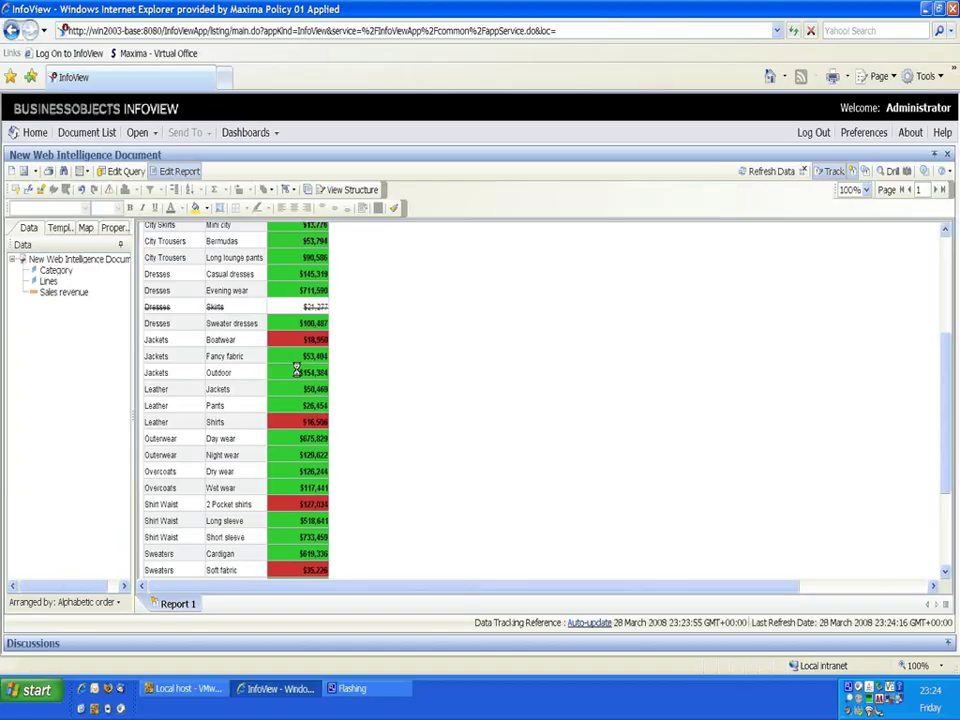
scroll(377, 492, "down", 1)
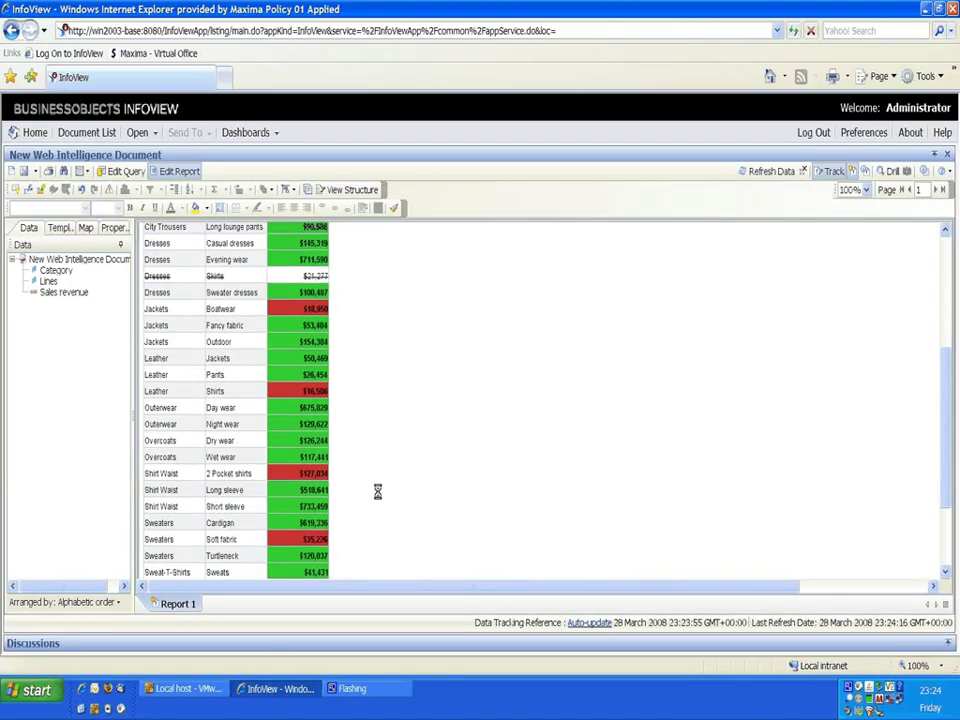
scroll(297, 305, "up", 1)
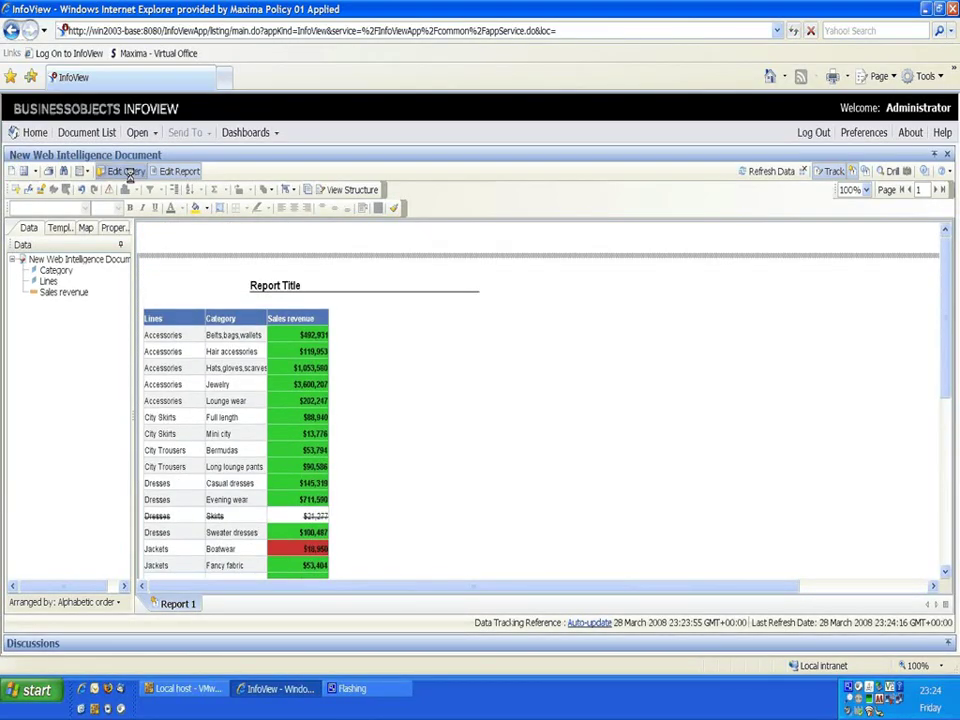
- Save the report as 'New Web Intelligence Document' in My Favorites
left_click(126, 172)
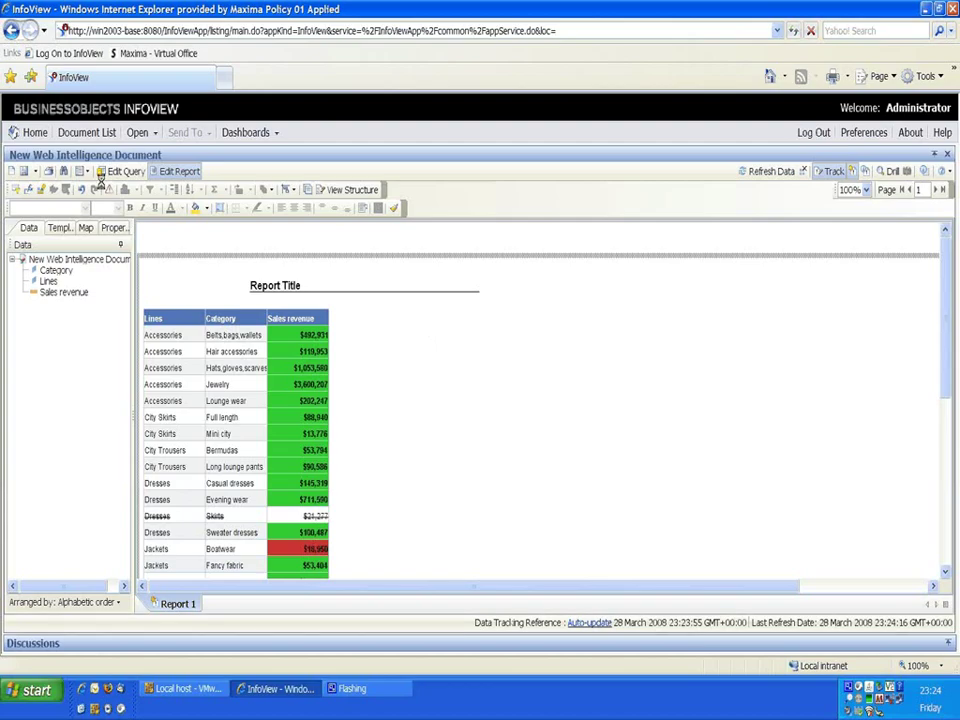
left_click(25, 172)
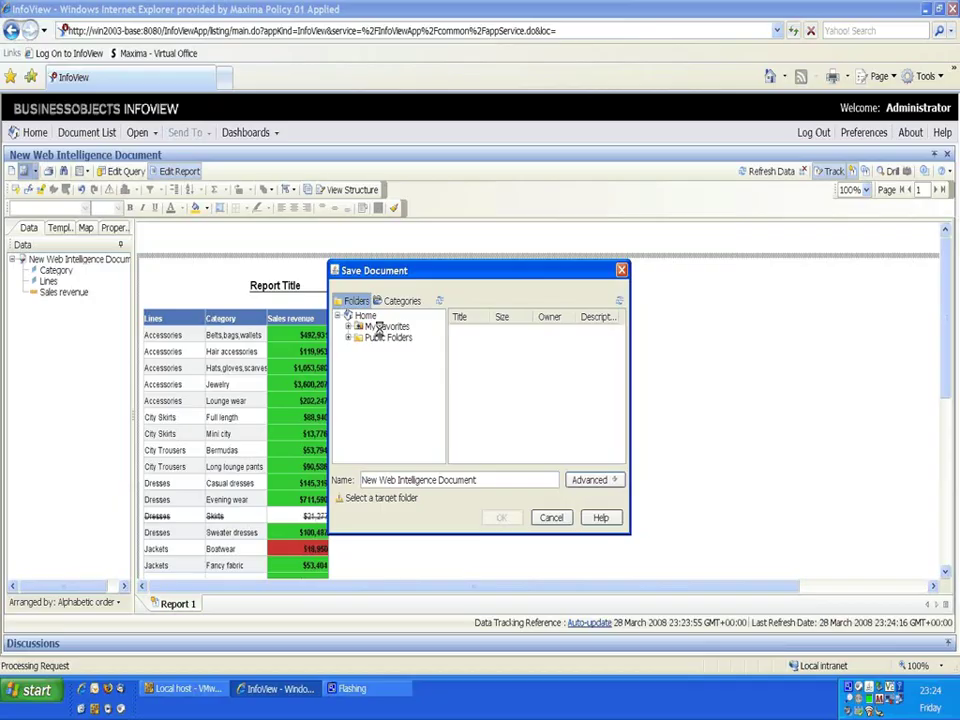
left_click(385, 326)
left_click(517, 521)
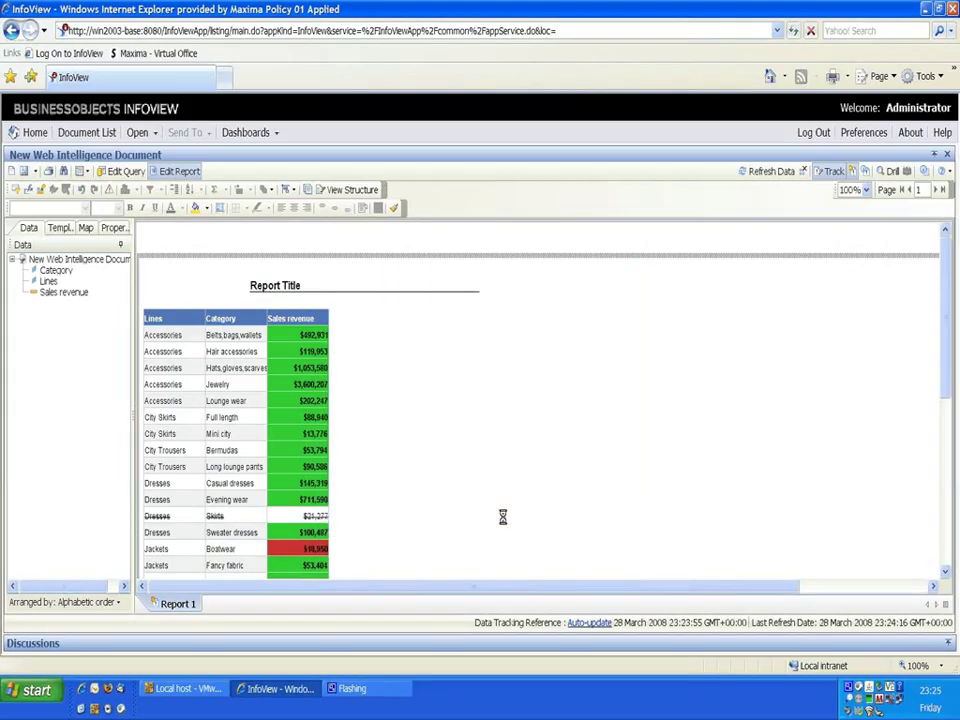
- Reopen 'New Web Intelligence Document' from My Favorites and review its green and red revenue cells
left_click(77, 137)
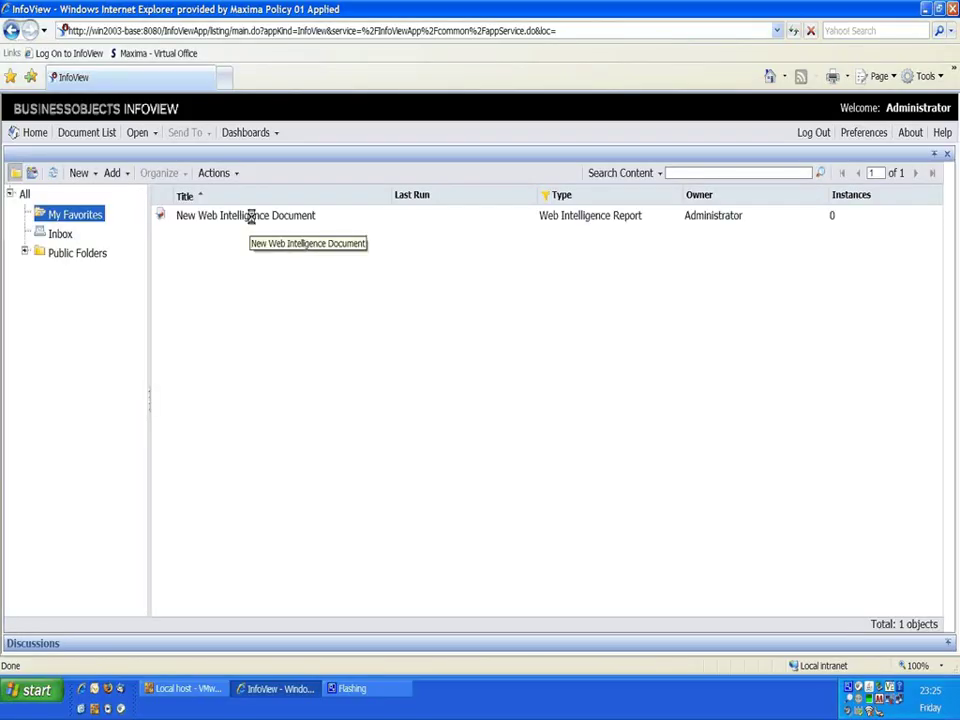
double_click(251, 217)
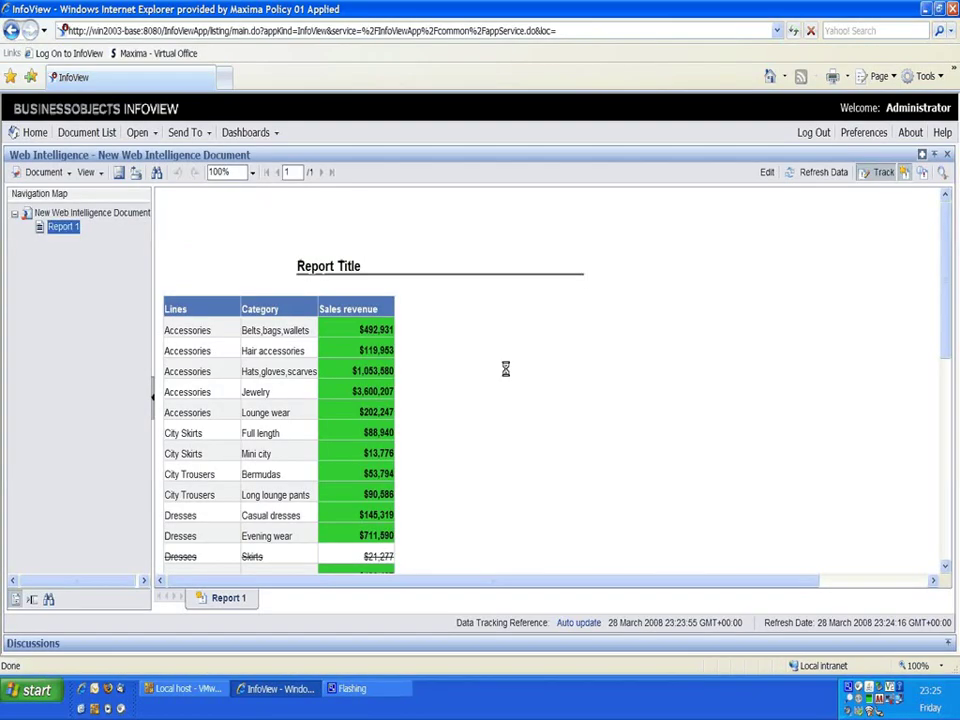
scroll(524, 371, "down", 5)
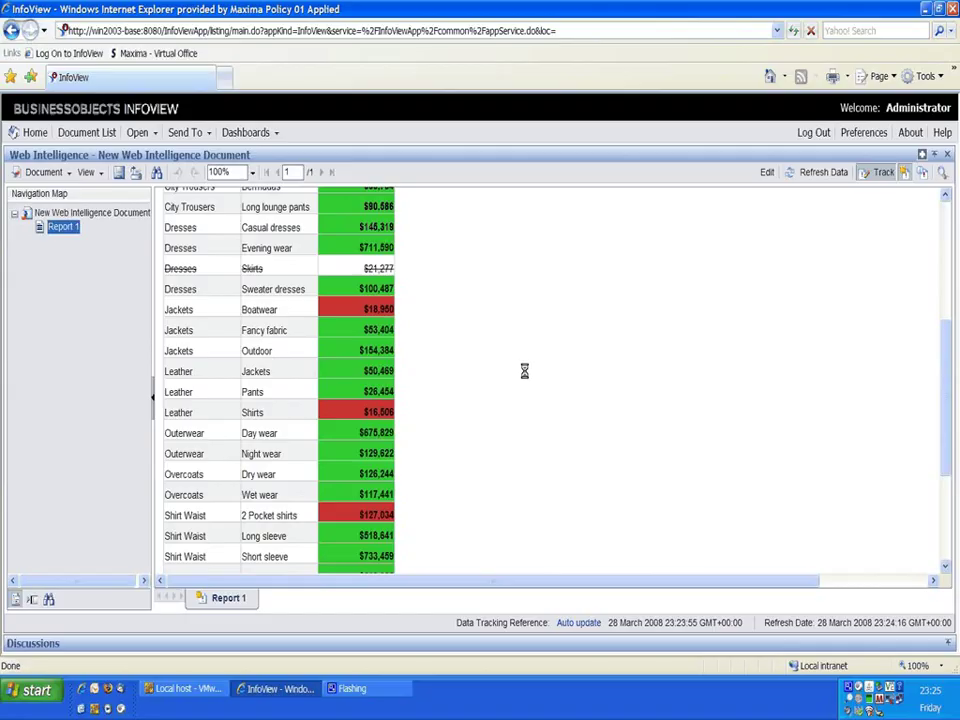
scroll(524, 371, "down", 4)
scroll(524, 371, "up", 4)
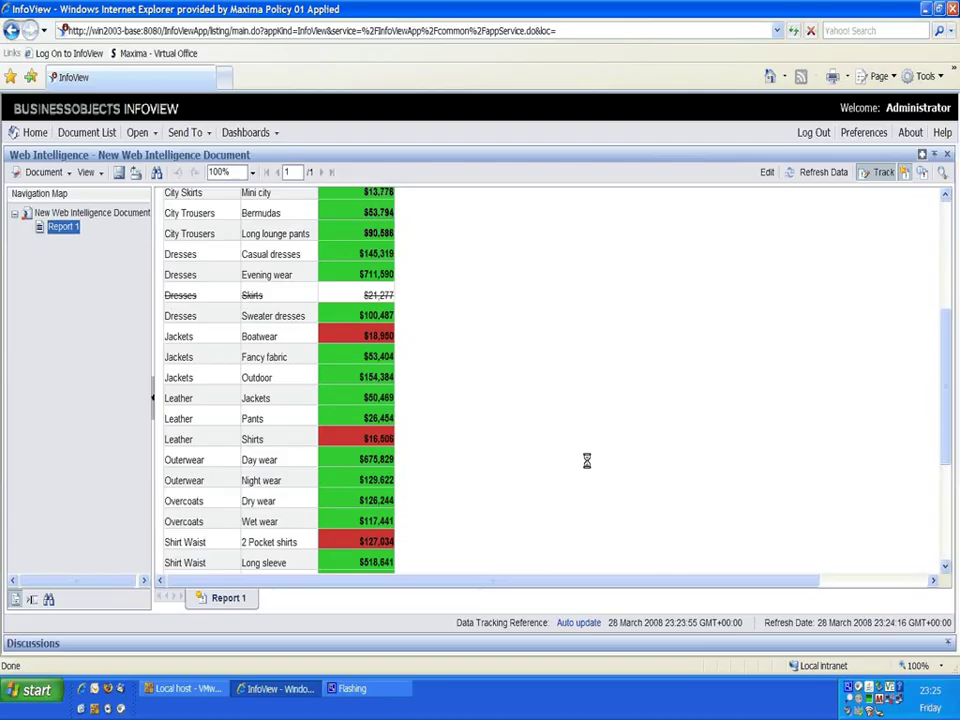
scroll(587, 460, "up", 5)
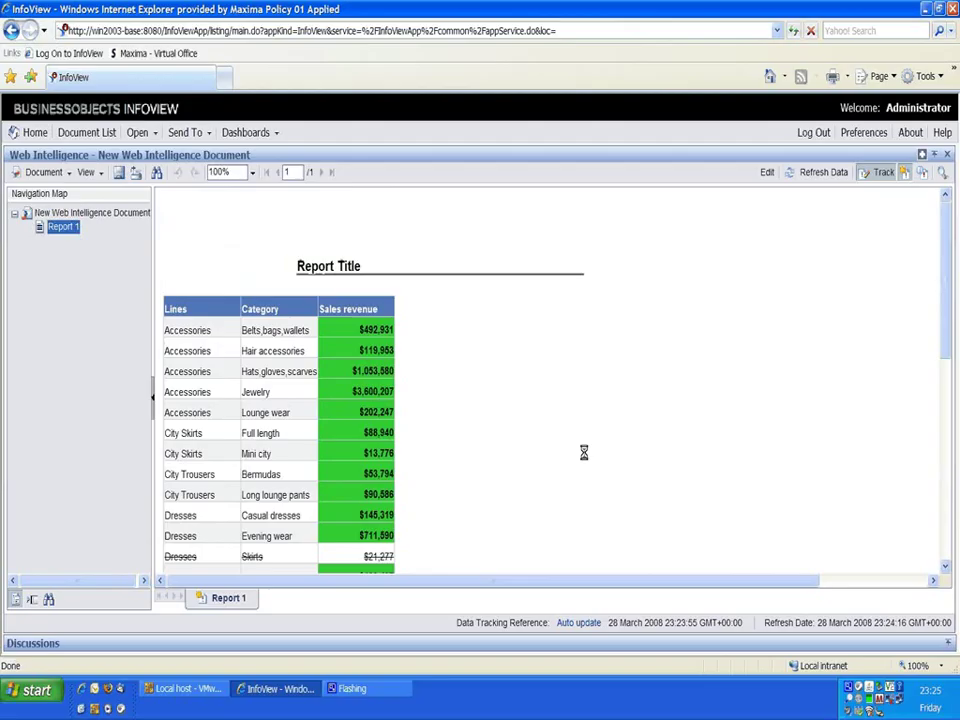
- Refresh the report data with 2006 as the Year prompt answer
left_click(815, 172)
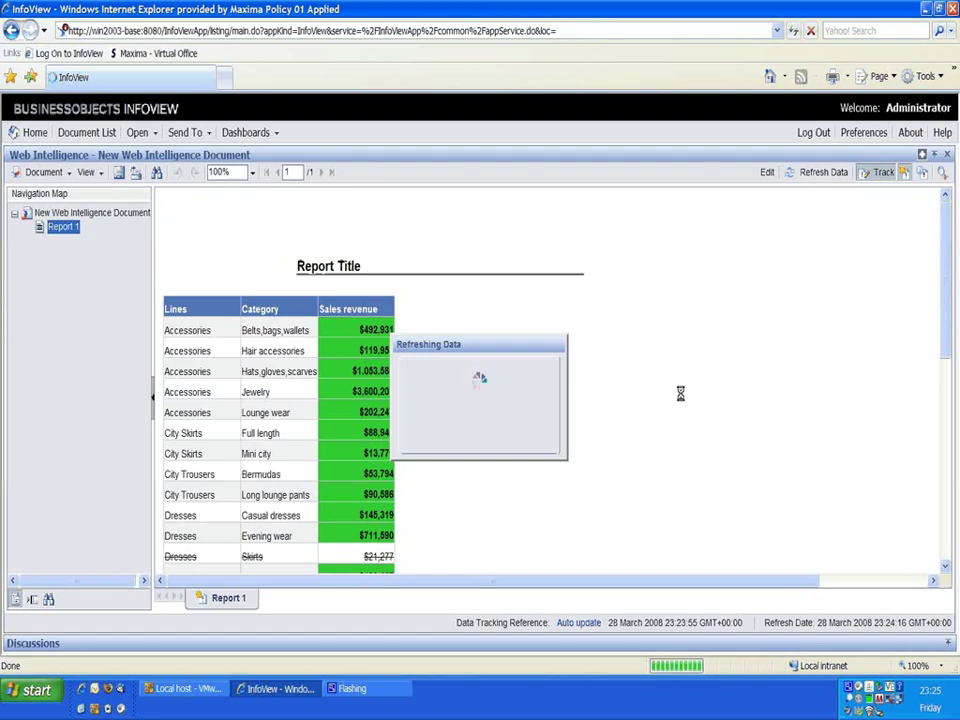
left_click(391, 334)
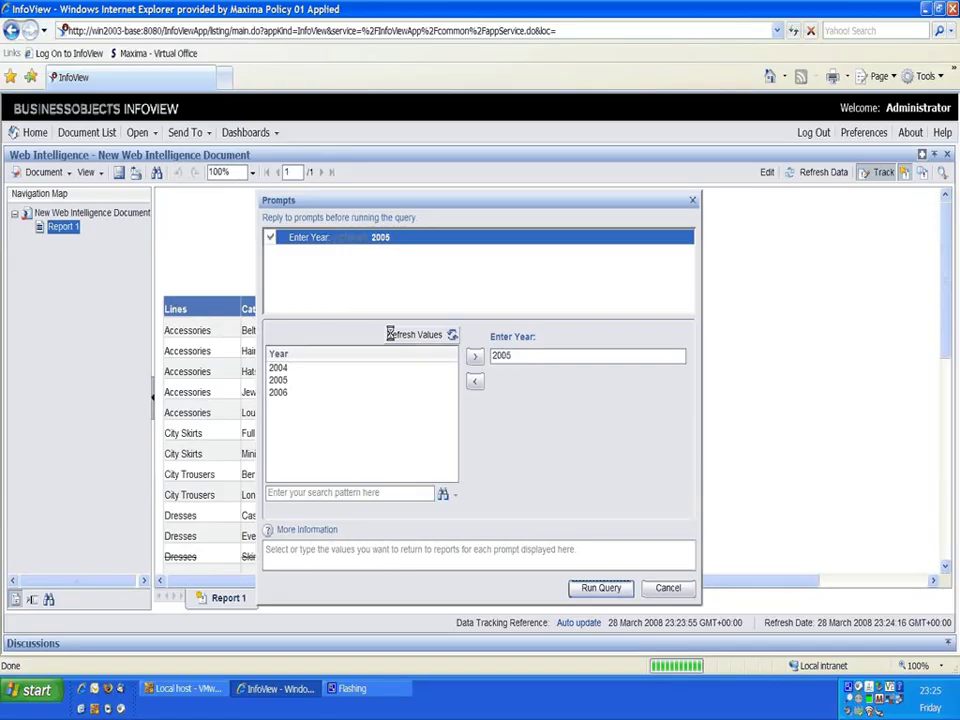
left_click(276, 392)
double_click(276, 392)
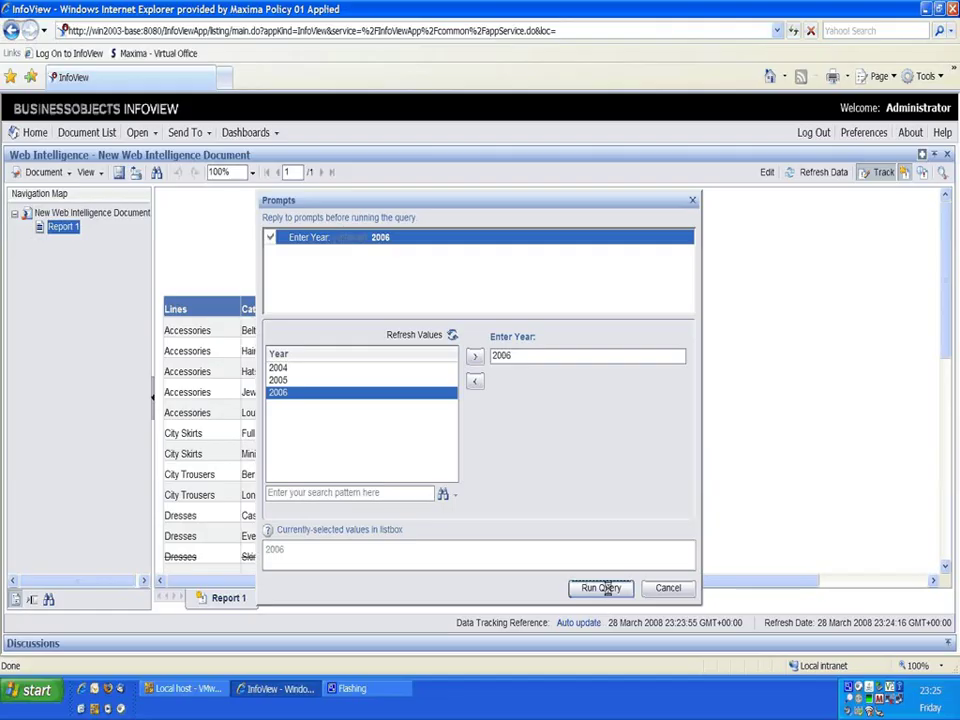
left_click(603, 588)
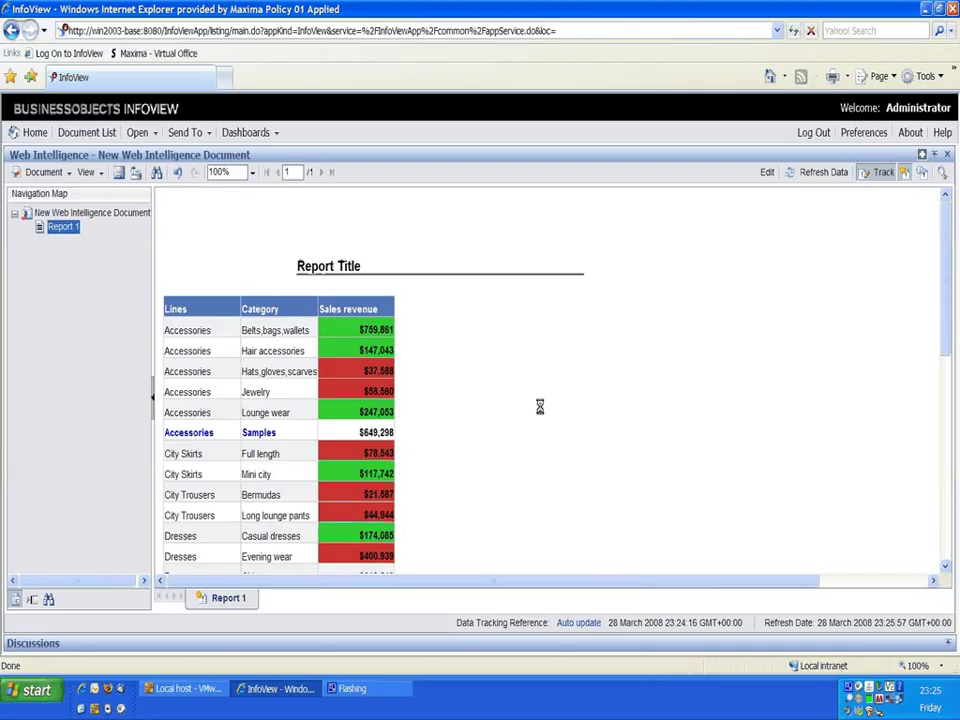
scroll(540, 406, "down", 3)
scroll(540, 406, "up", 3)
scroll(540, 406, "down", 6)
scroll(540, 406, "down", 3)
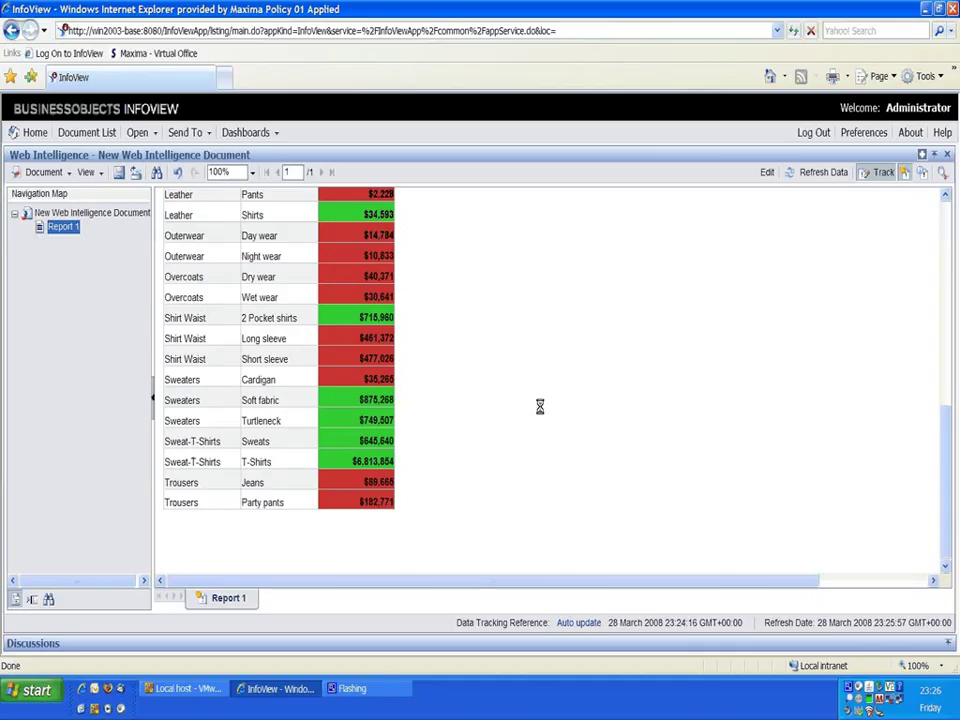
scroll(540, 406, "up", 1)
scroll(540, 406, "up", 6)
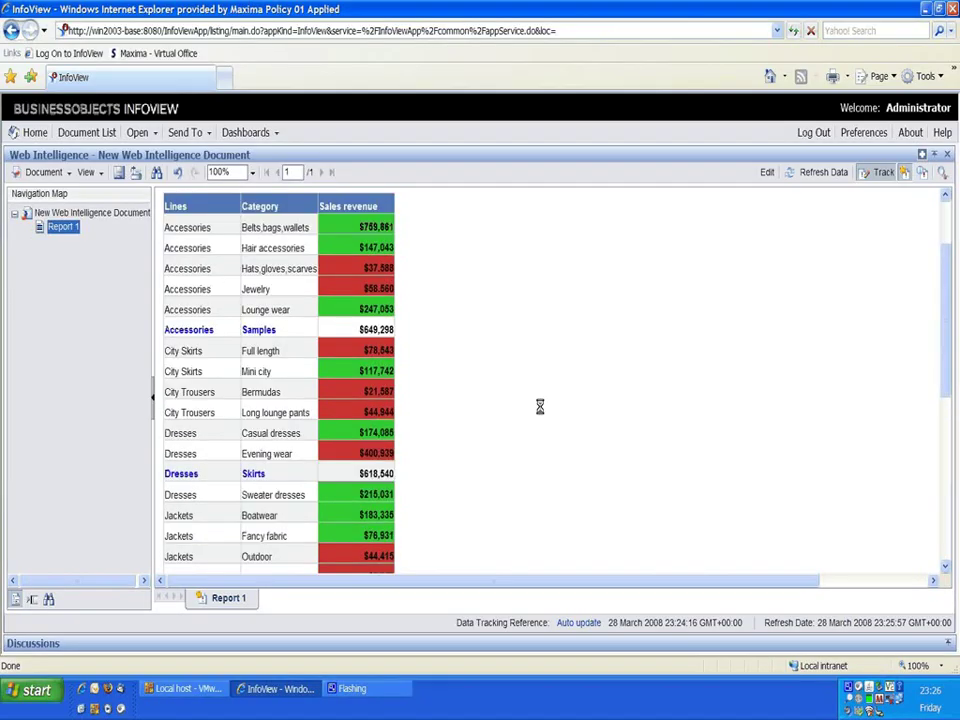
scroll(540, 406, "up", 1)
scroll(540, 406, "up", 1)
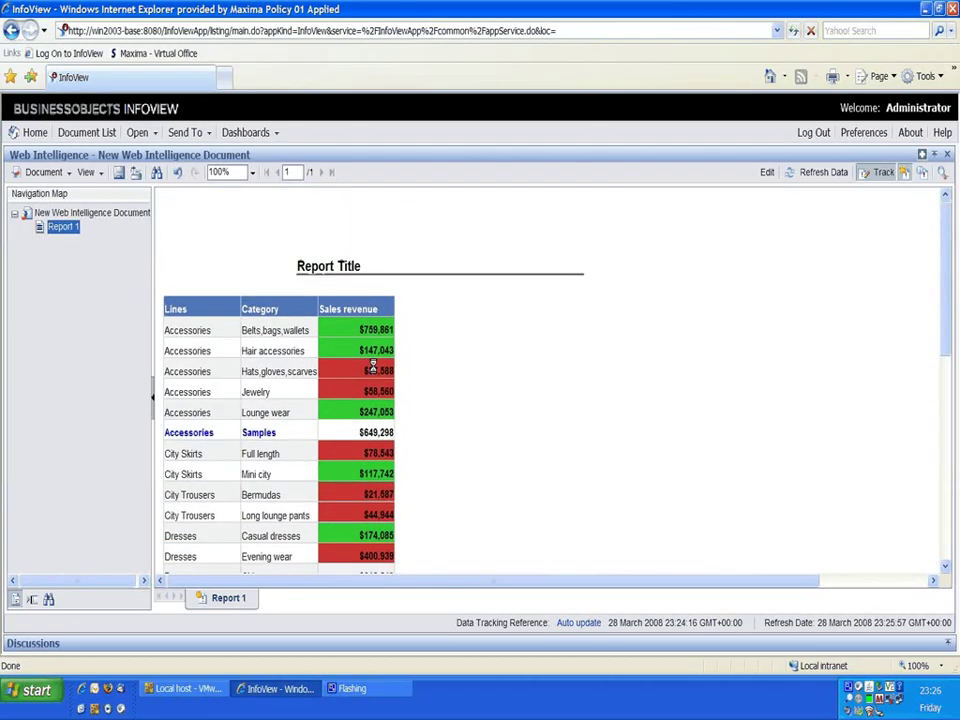
scroll(428, 414, "down", 1)
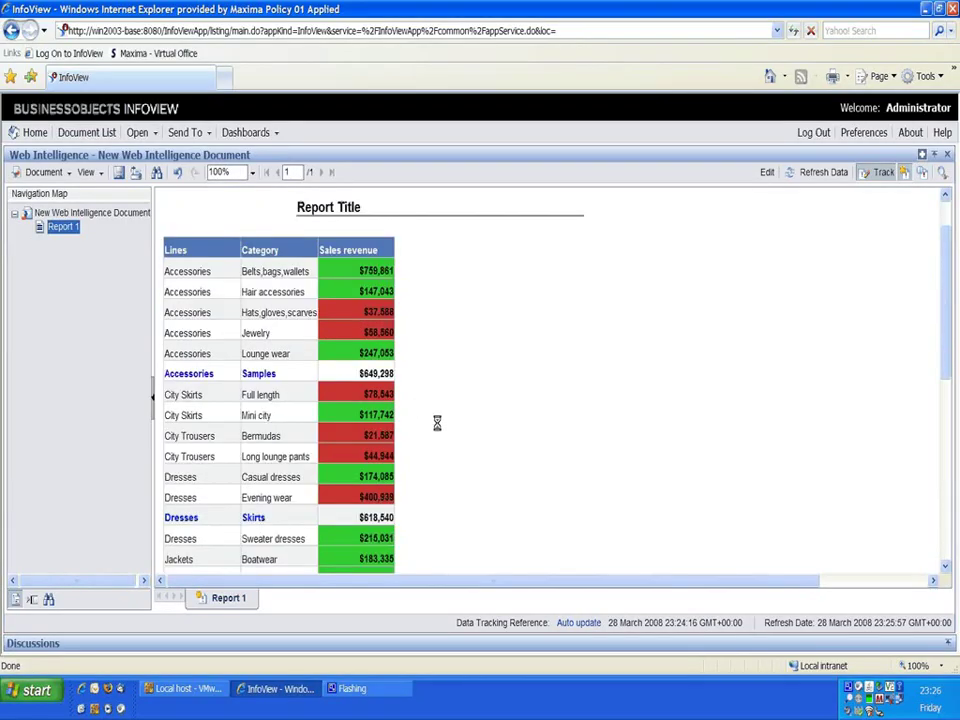
scroll(437, 424, "down", 2)
scroll(186, 365, "up", 2)
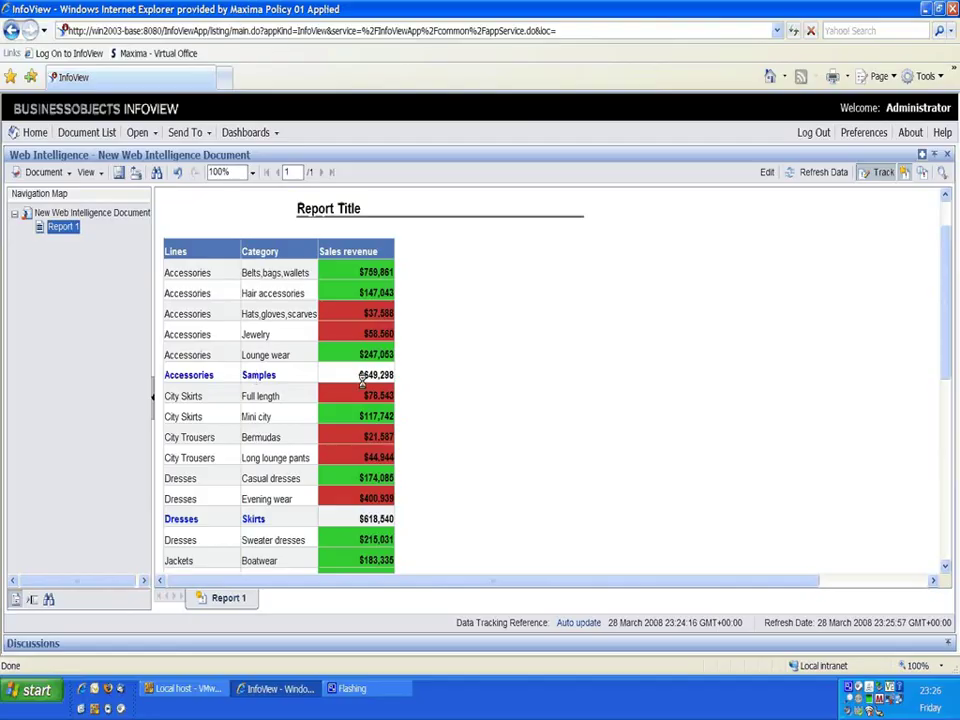
scroll(441, 385, "down", 1)
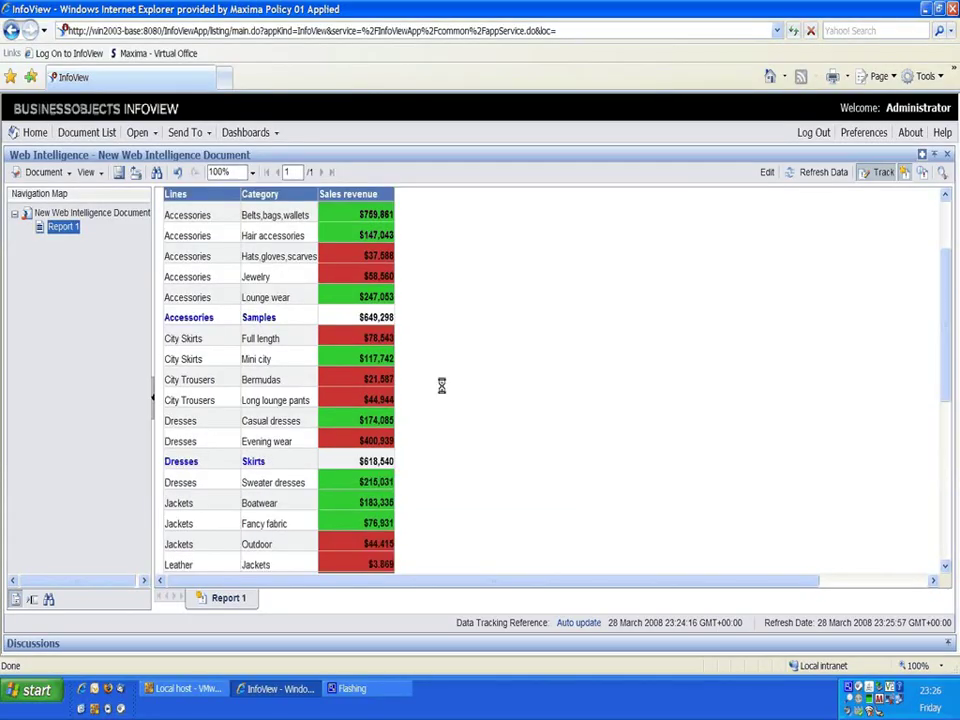
scroll(250, 300, "down", 3)
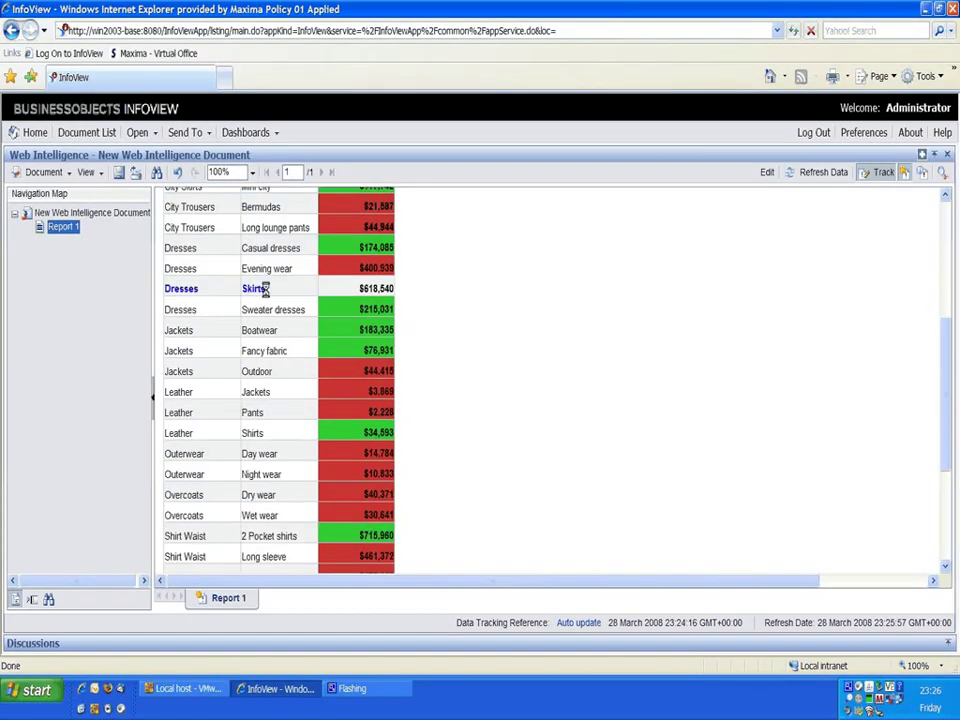
scroll(436, 300, "down", 1)
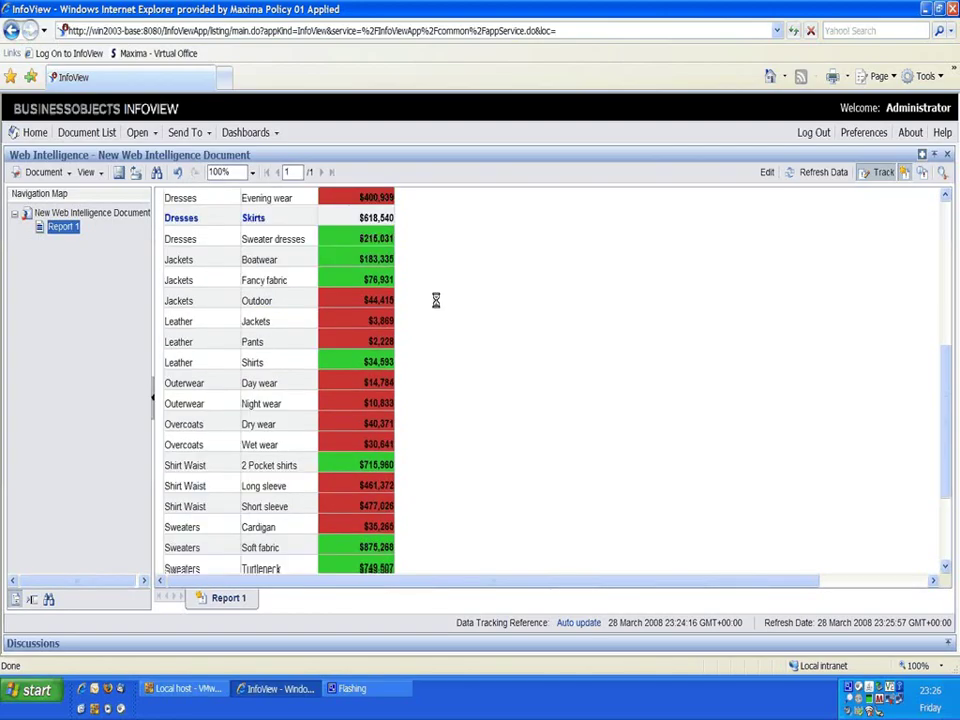
scroll(436, 300, "down", 2)
scroll(436, 300, "up", 3)
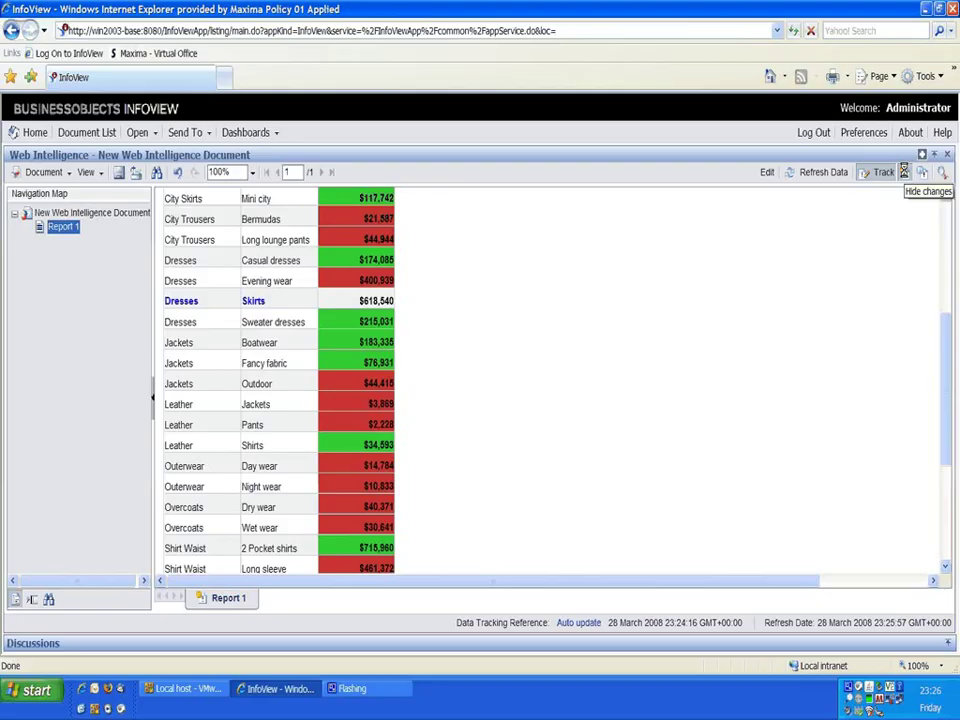
- Toggle the tracked-changes display and confirm the Data Tracking Options format settings
left_click(904, 172)
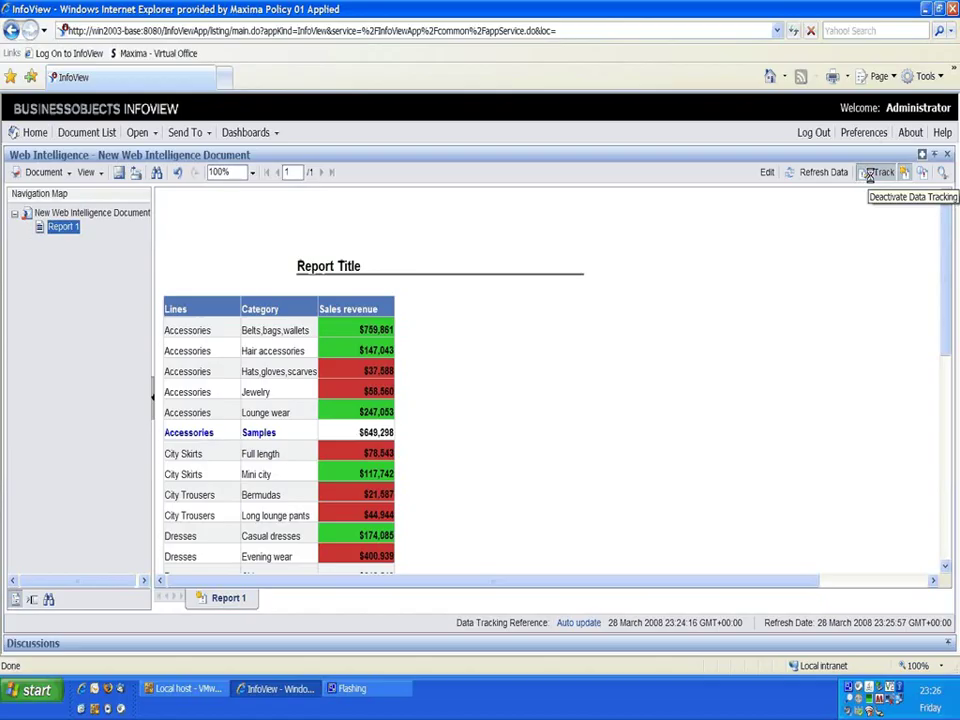
left_click(869, 174)
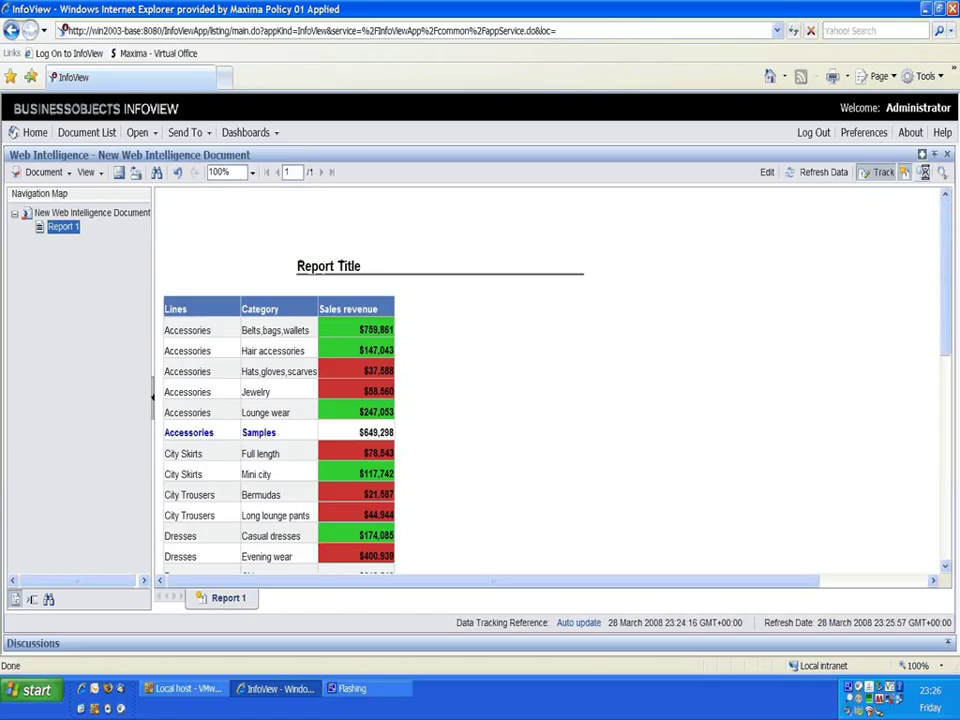
left_click(904, 172)
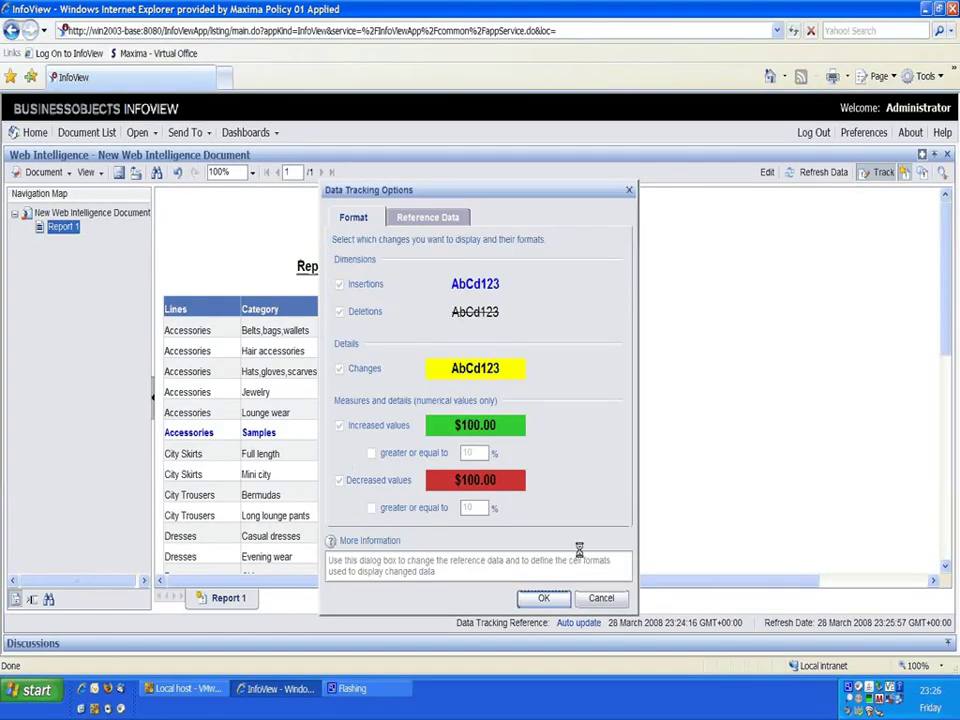
left_click(542, 597)
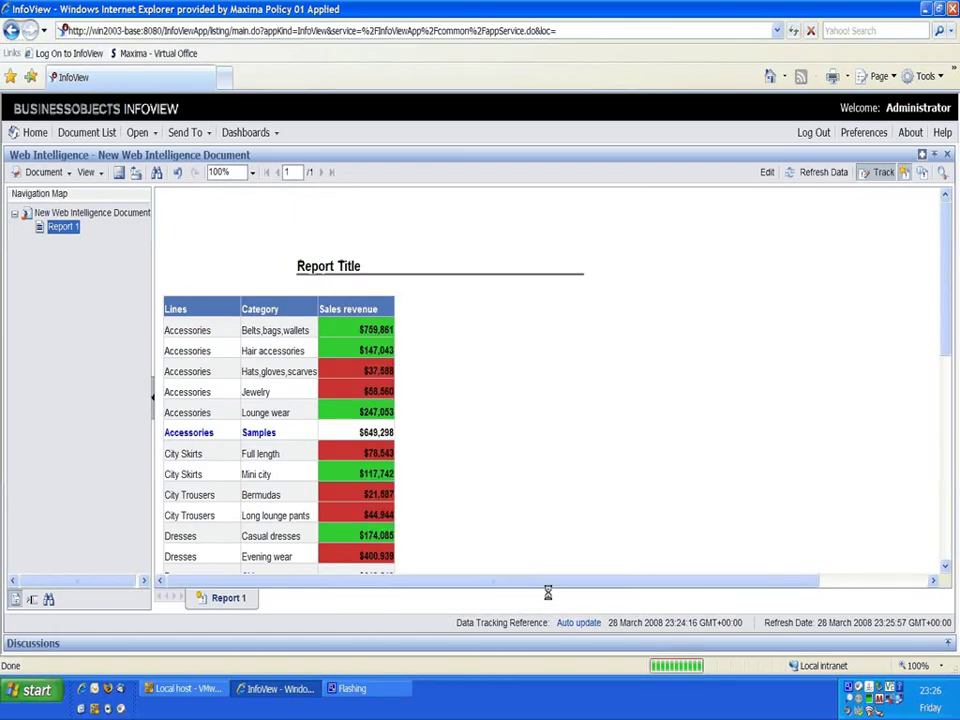